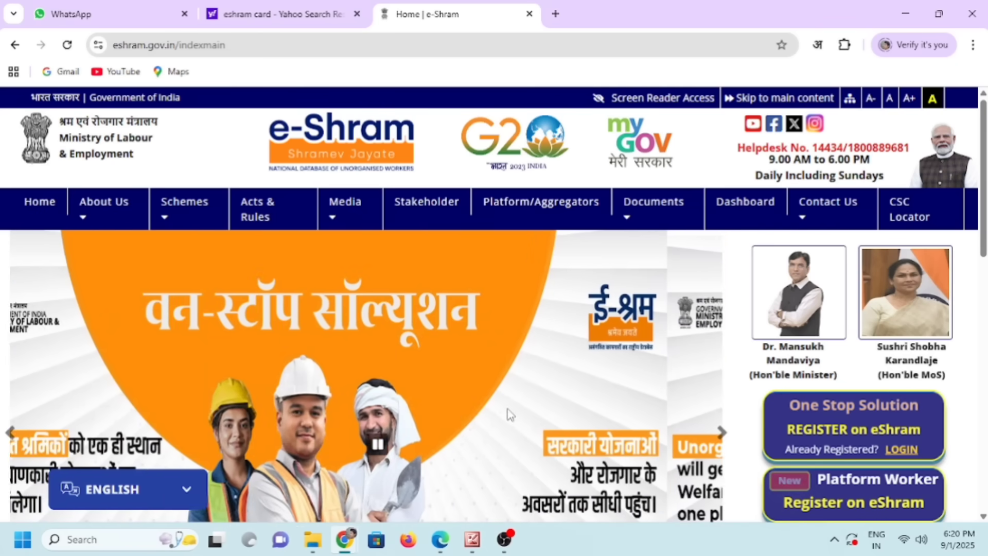
scroll(507, 408, down, 6)
scroll(508, 409, down, 3)
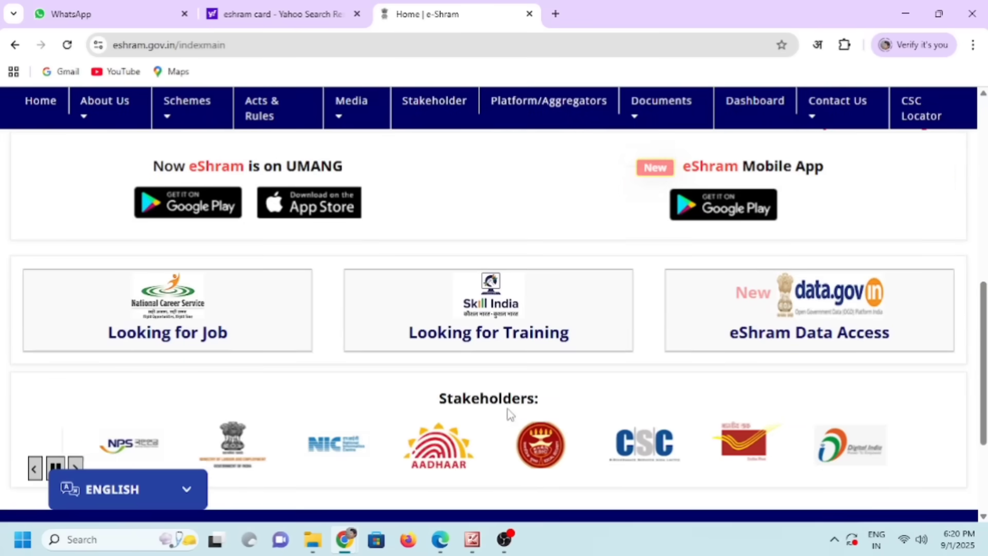
scroll(507, 409, up, 10)
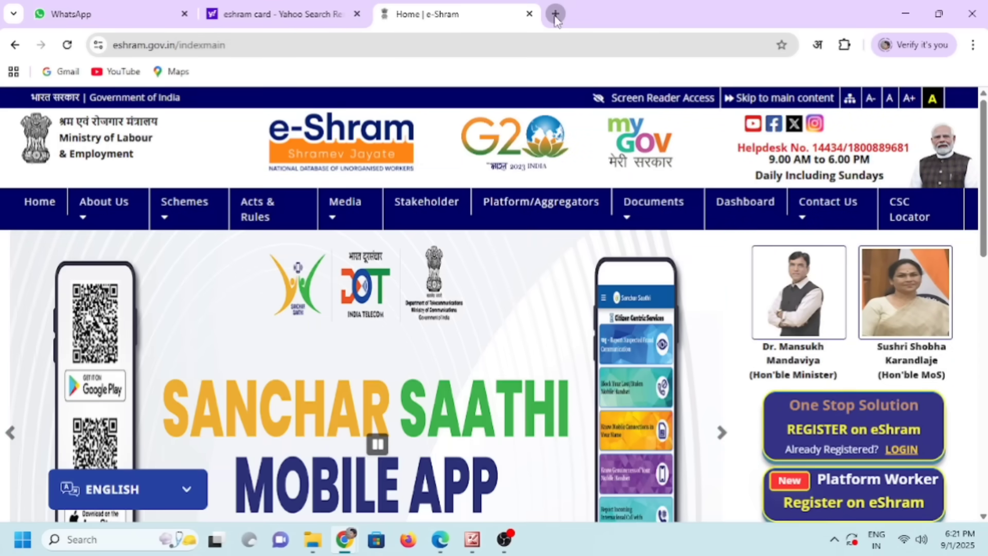
Search the web for "eshramcard" in a new tab and open the official e-Shram home page from the results.
click(555, 14)
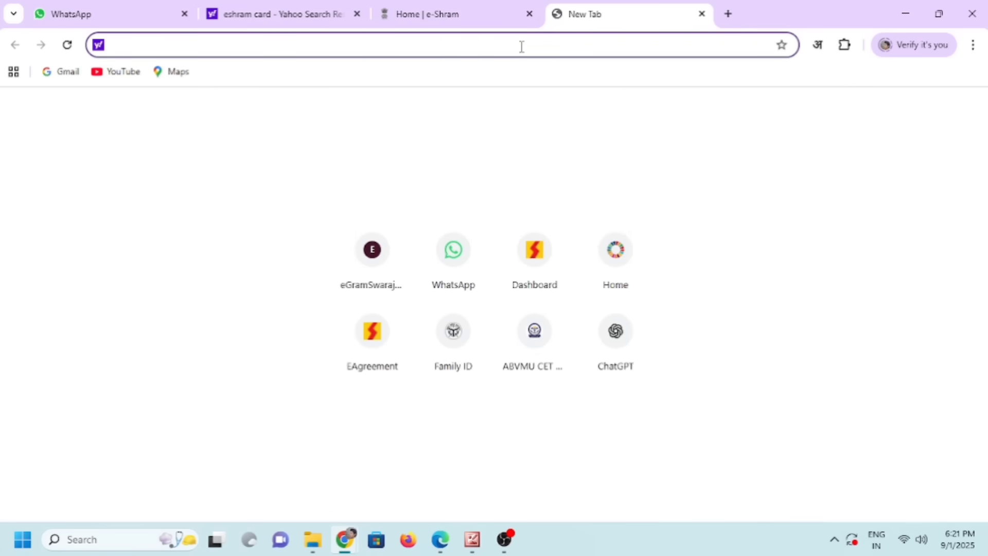
text(eshra)
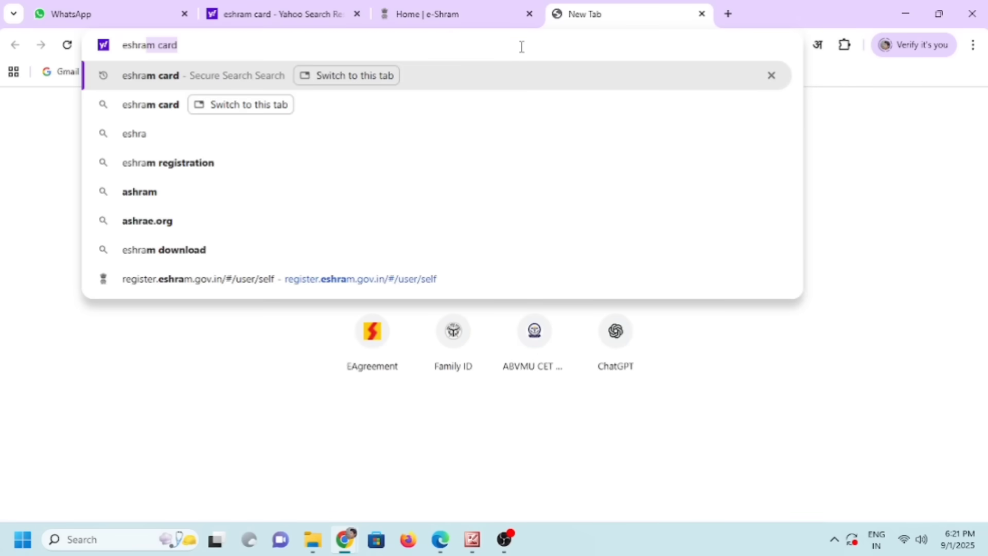
text(mcard)
key(Return)
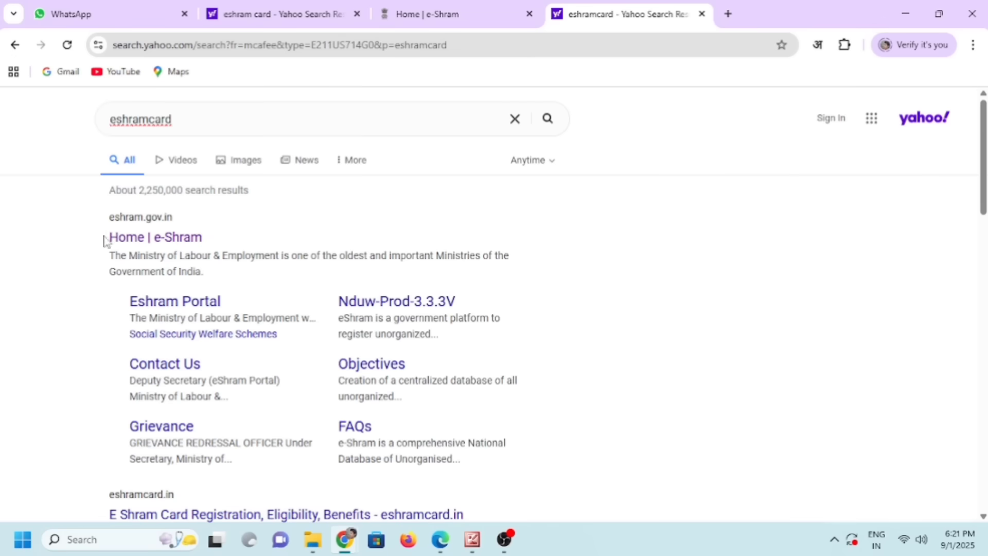
click(170, 246)
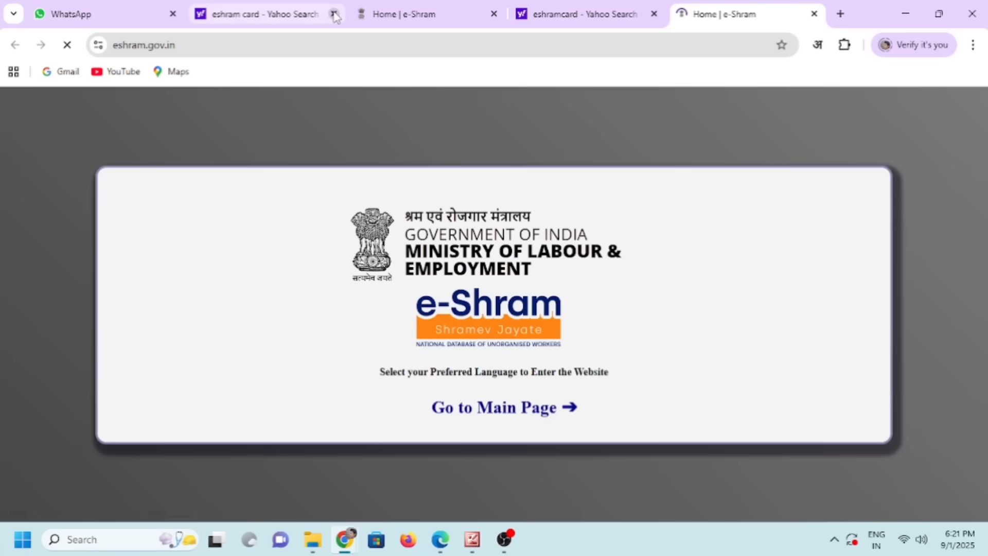
Close the old search results and e-Shram tabs, and enter the portal's main page.
click(334, 14)
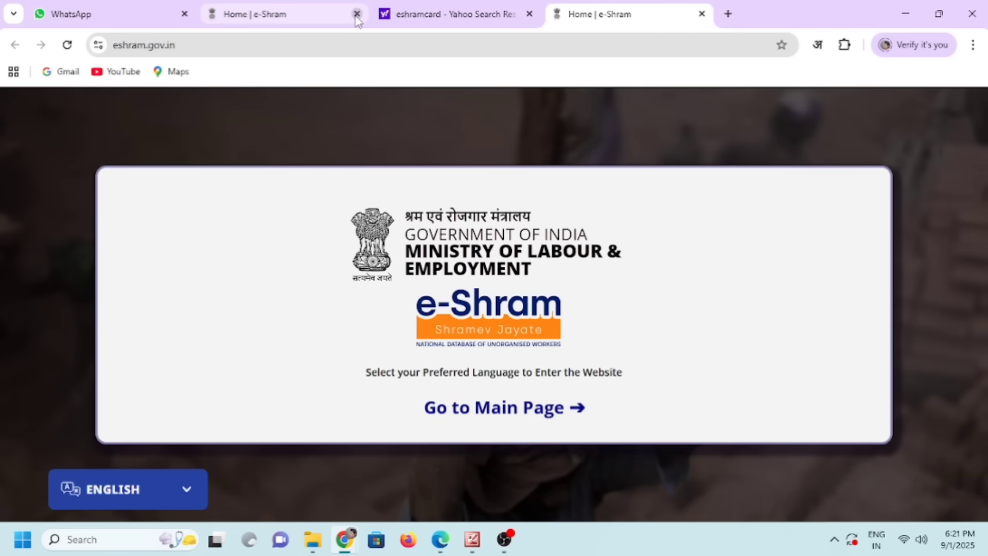
click(357, 14)
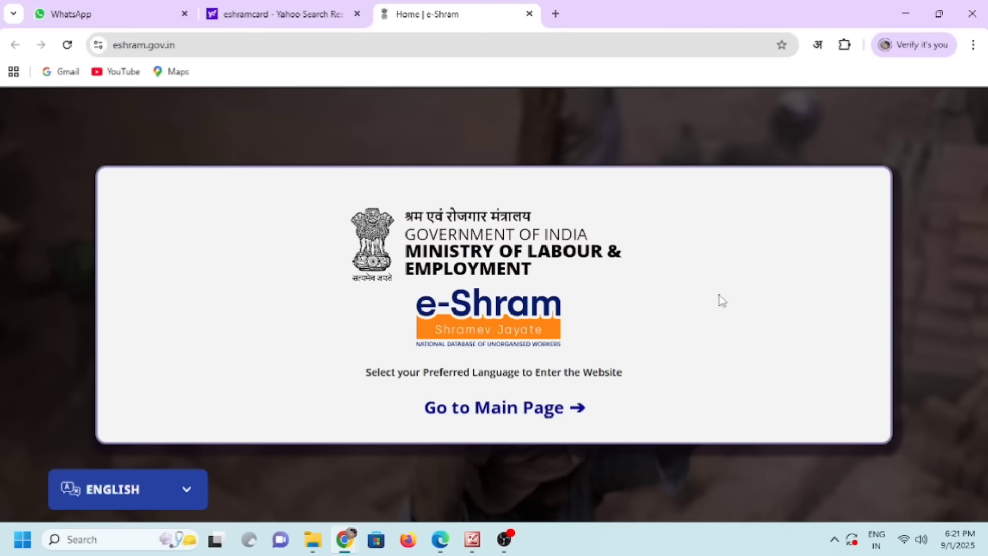
click(521, 415)
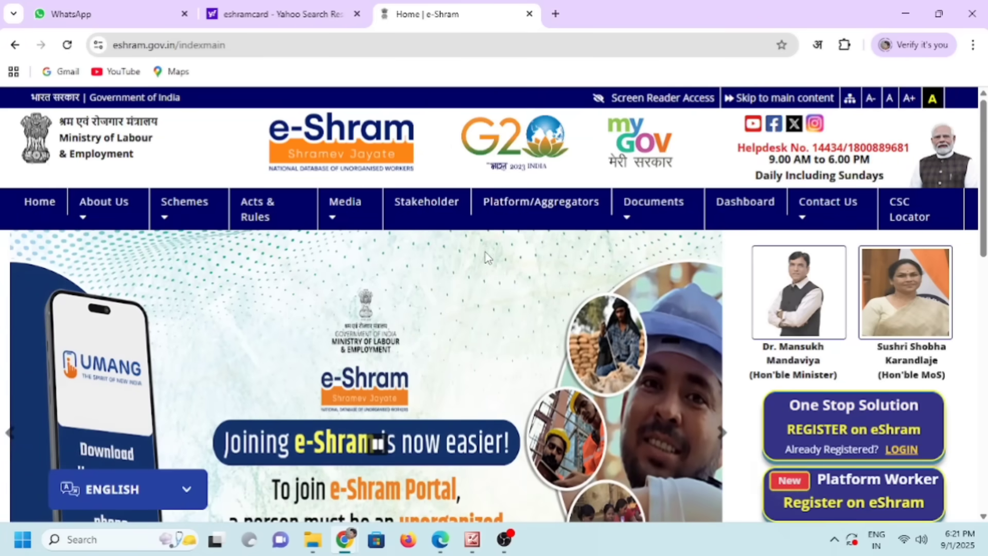
Open the eShram self-registration page from the One Stop Solution section and close the leftover search results tab.
scroll(489, 252, down, 2)
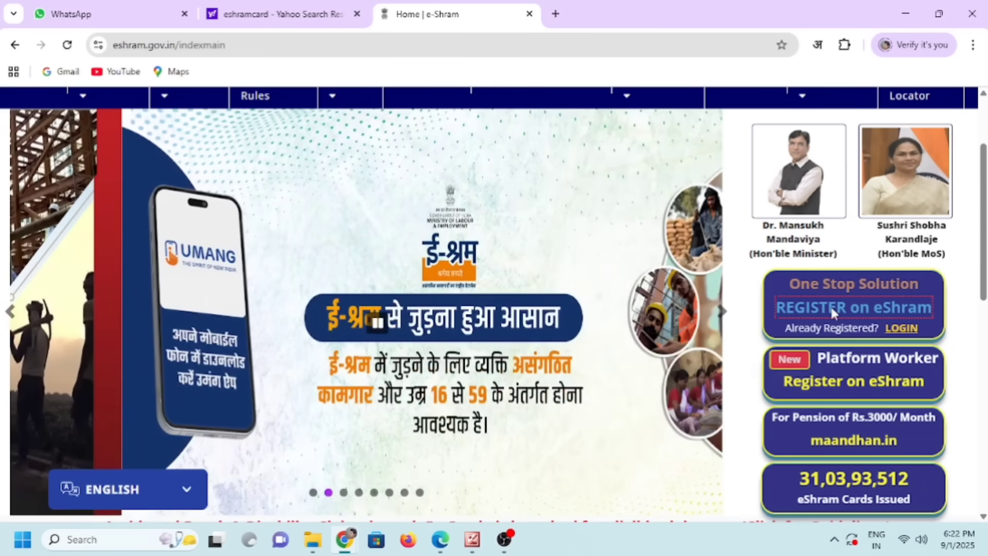
click(834, 308)
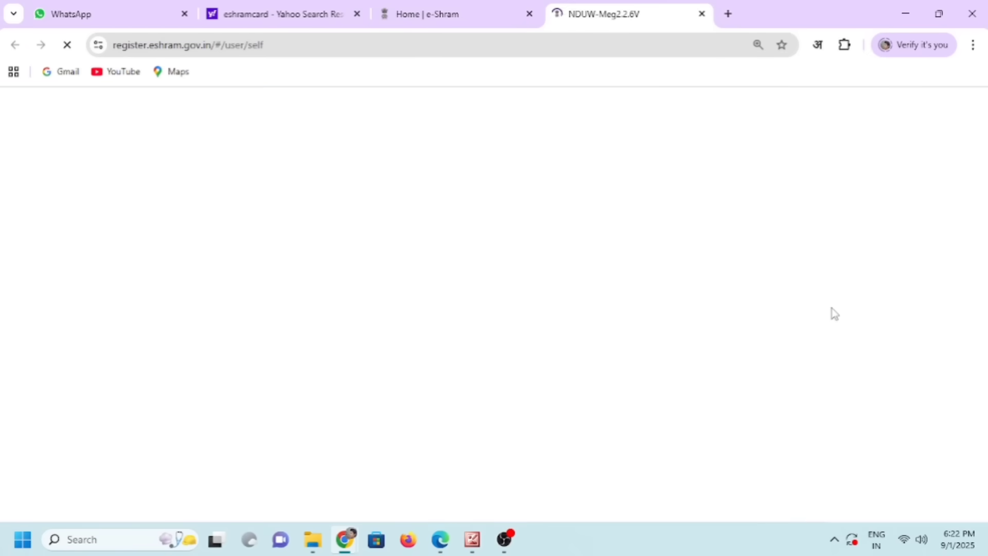
click(356, 15)
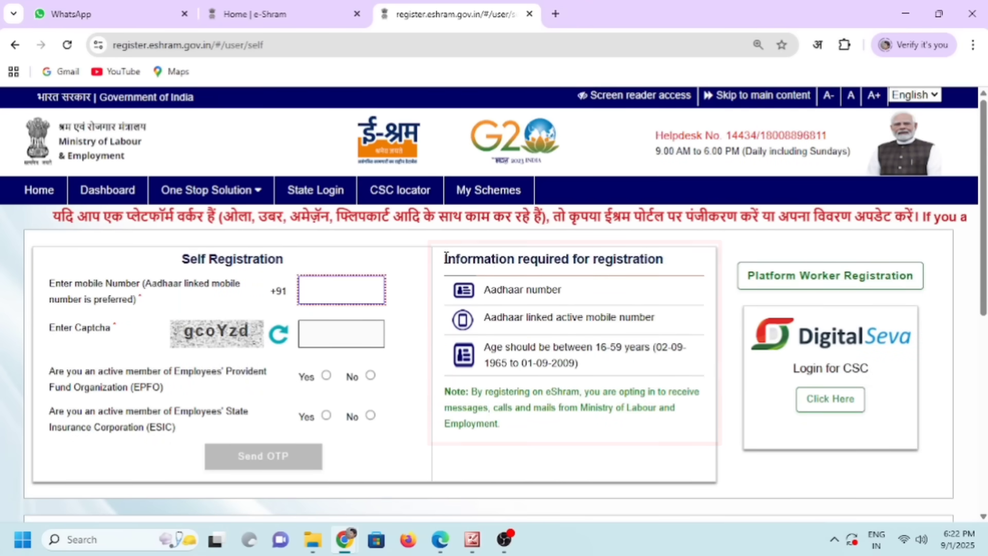
drag(446, 258, 669, 263)
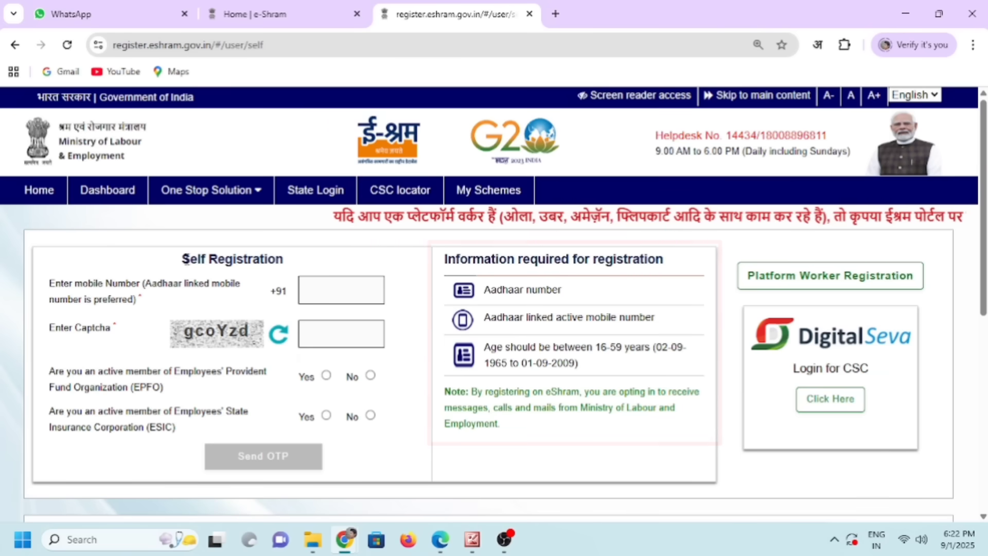
drag(184, 259, 283, 261)
click(285, 262)
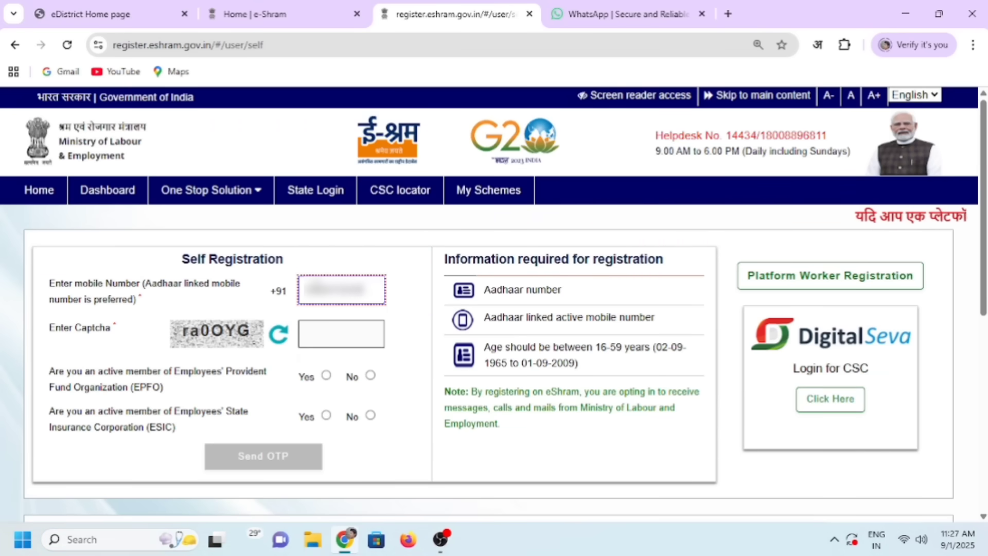
Fill in the self-registration captcha, answer No to both EPFO and ESIC membership, and request the OTP.
click(341, 333)
text(ra0OYG)
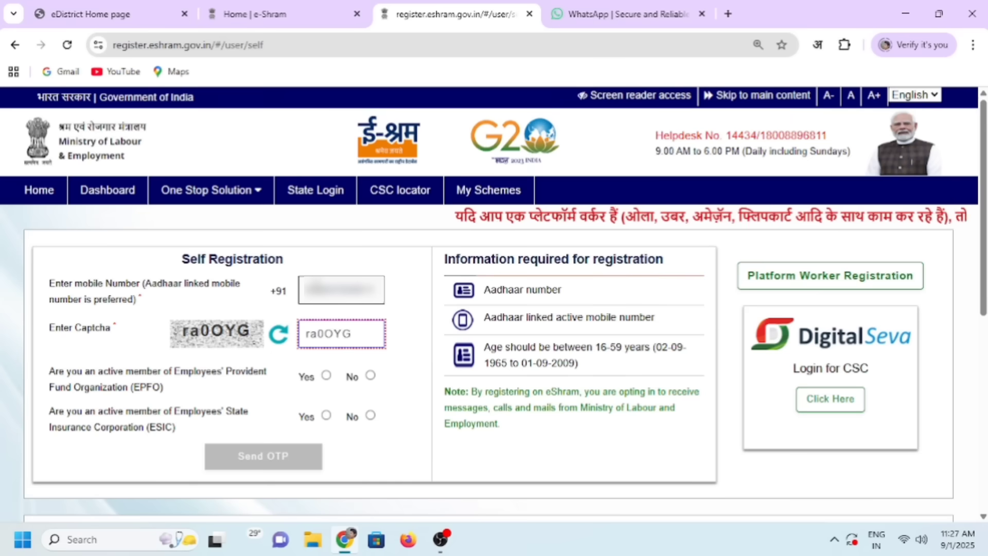
double_click(184, 364)
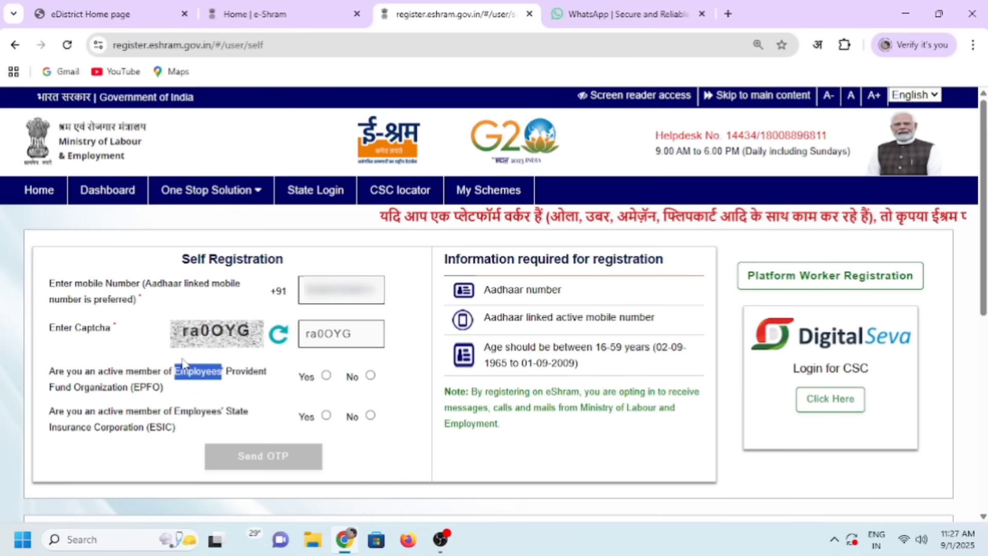
click(72, 369)
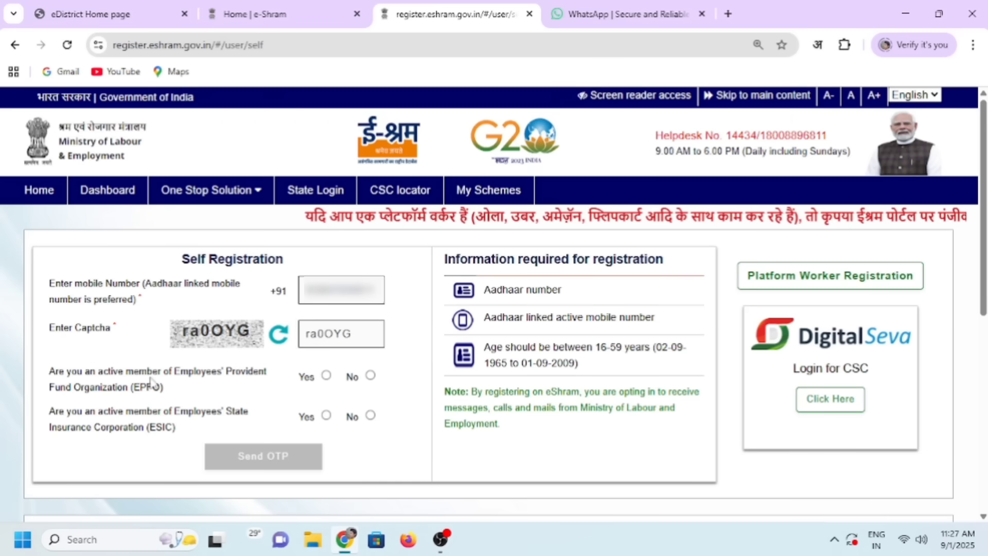
click(370, 376)
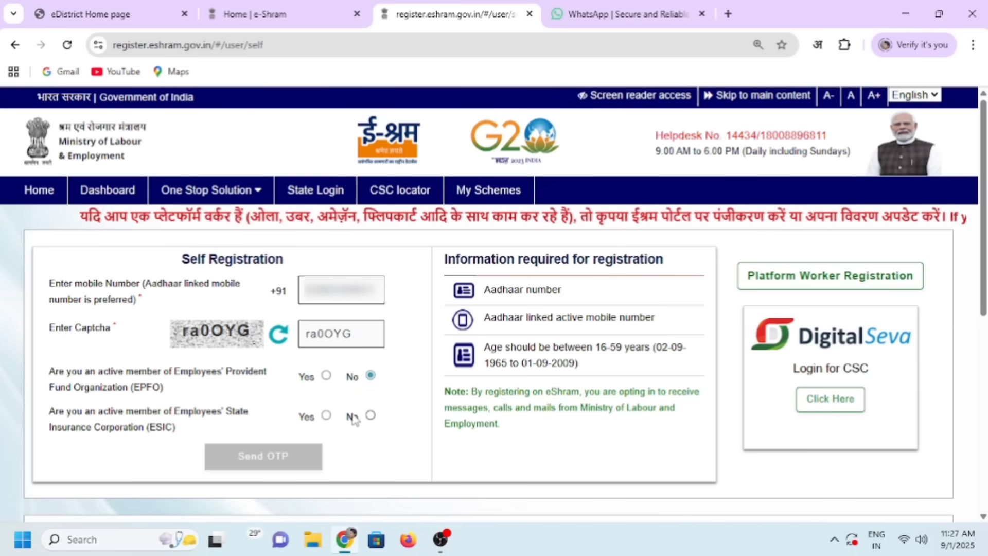
click(370, 416)
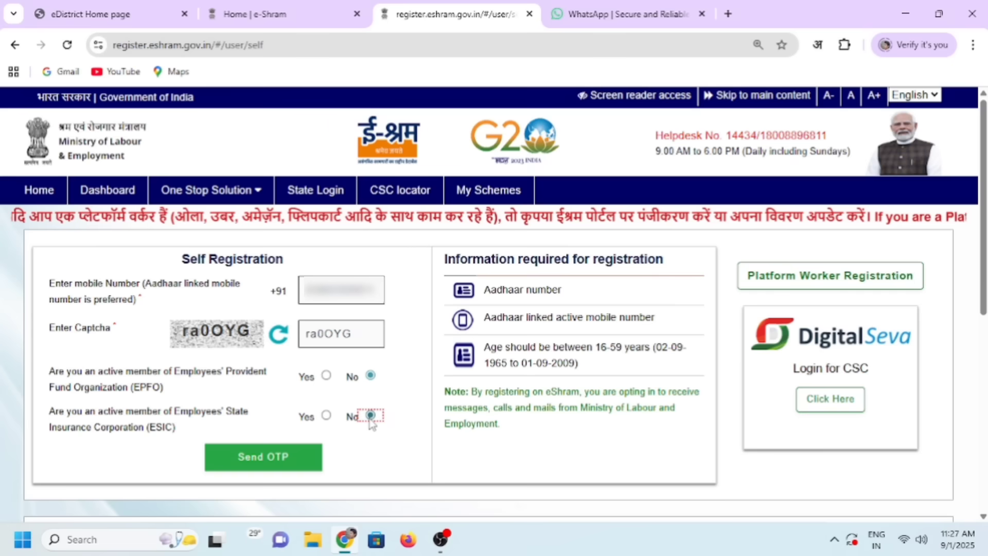
click(265, 458)
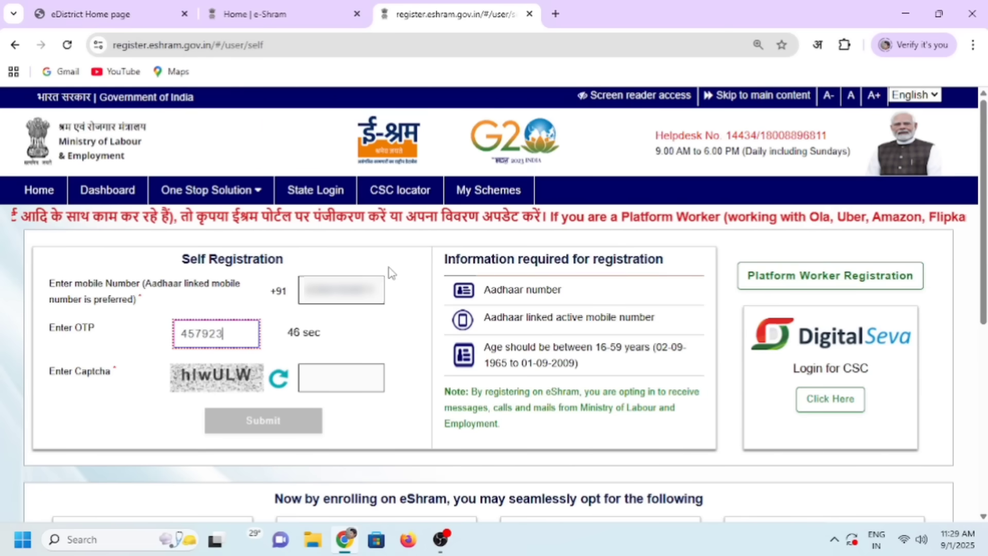
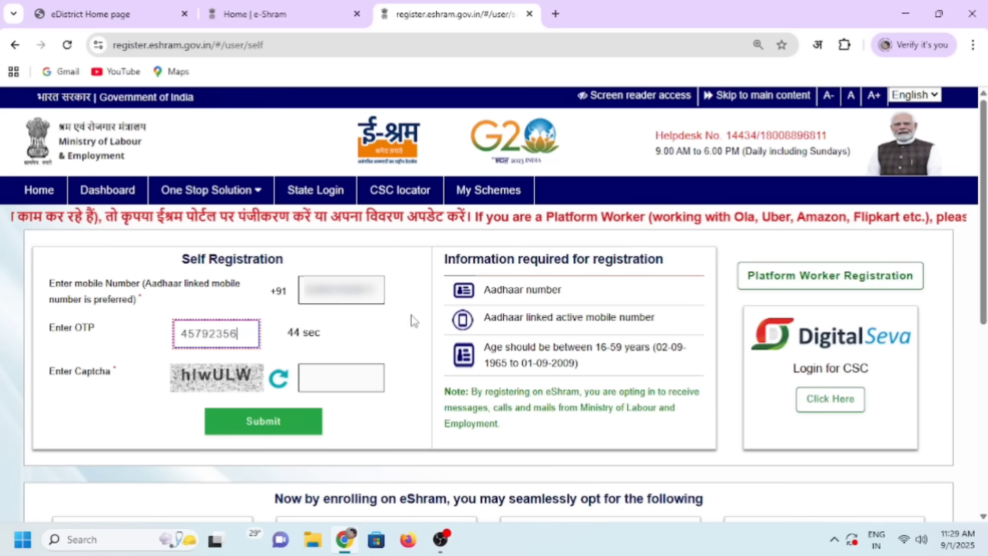
Enter the received OTP and the displayed captcha, and submit the self-registration form.
click(346, 375)
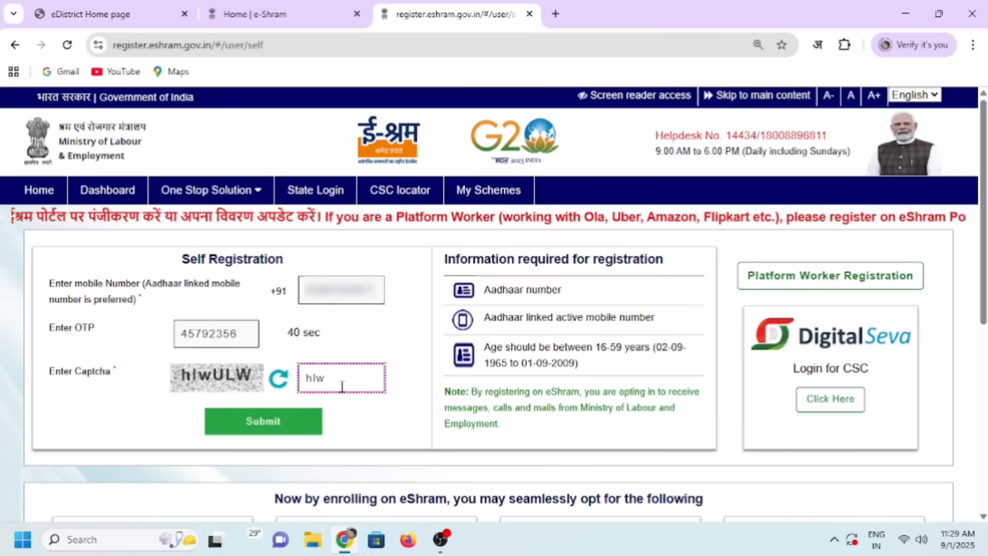
text(hlwUL)
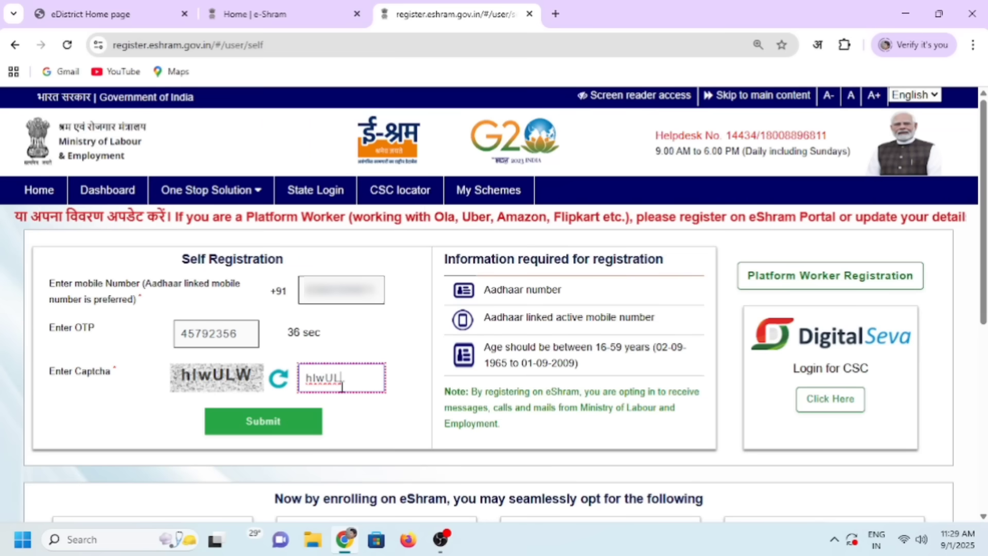
text(W)
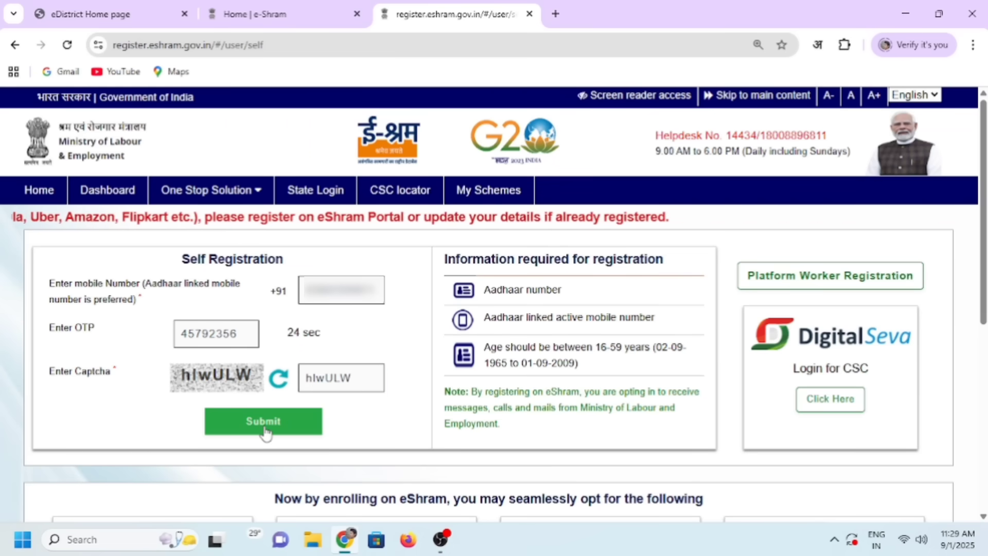
click(263, 427)
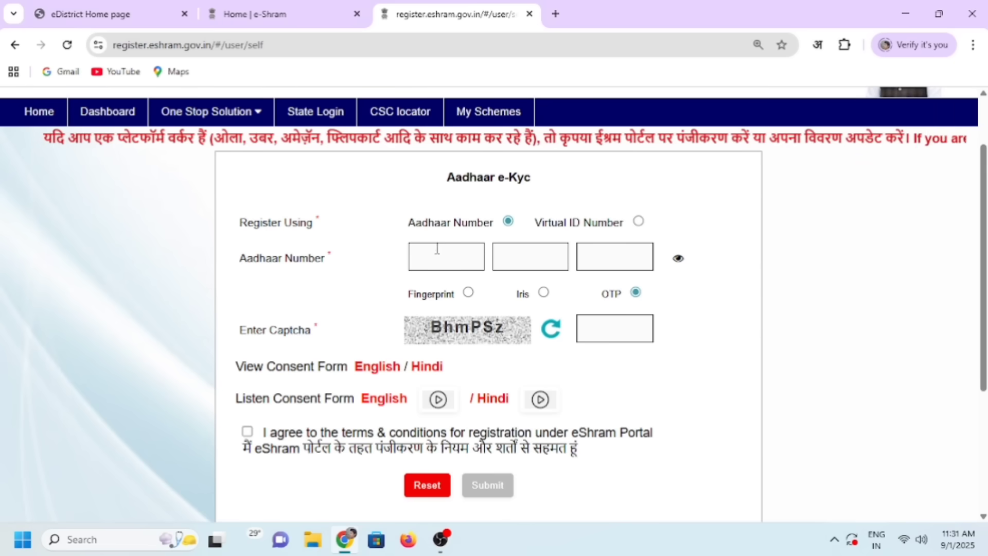
Enter the applicant's Aadhaar number in the Aadhaar e-KYC form.
click(437, 256)
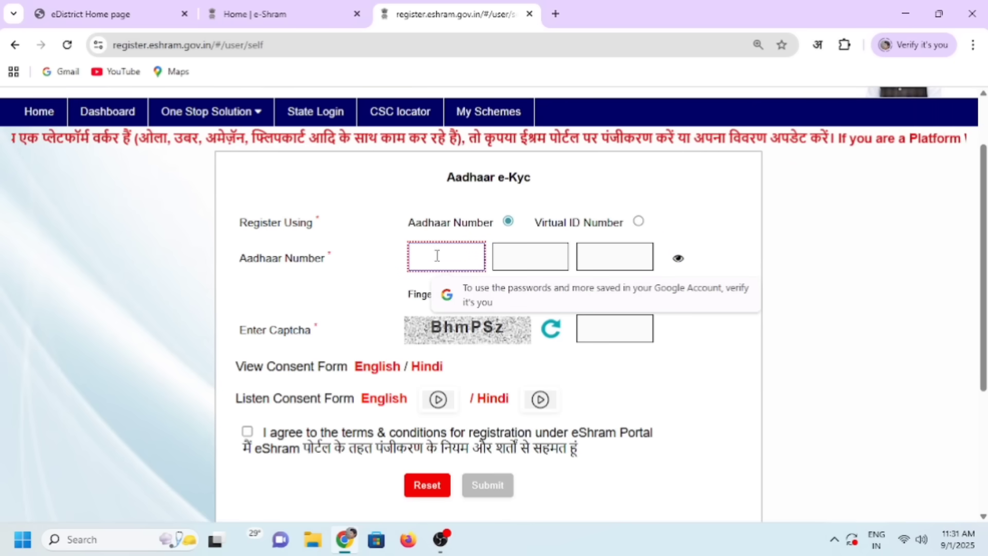
text(12)
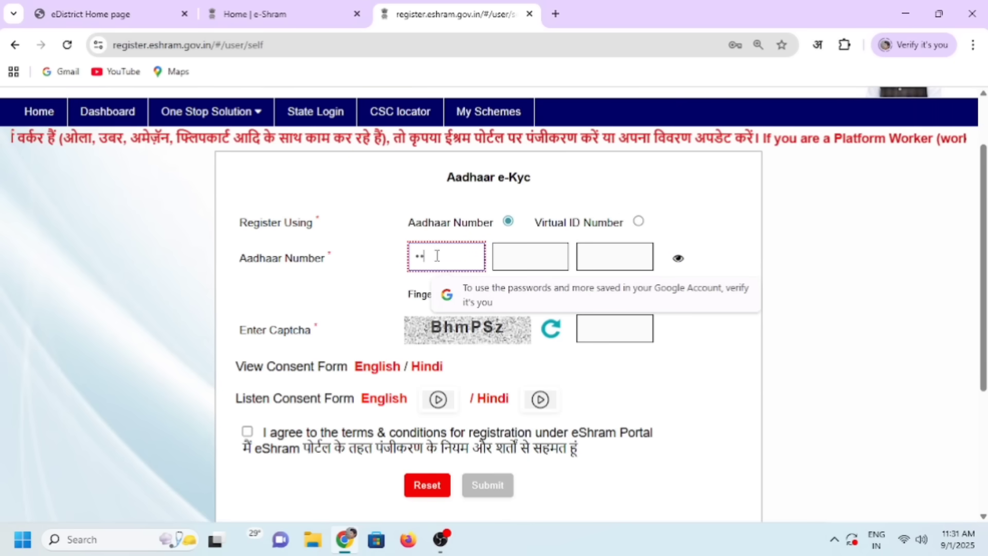
text(34)
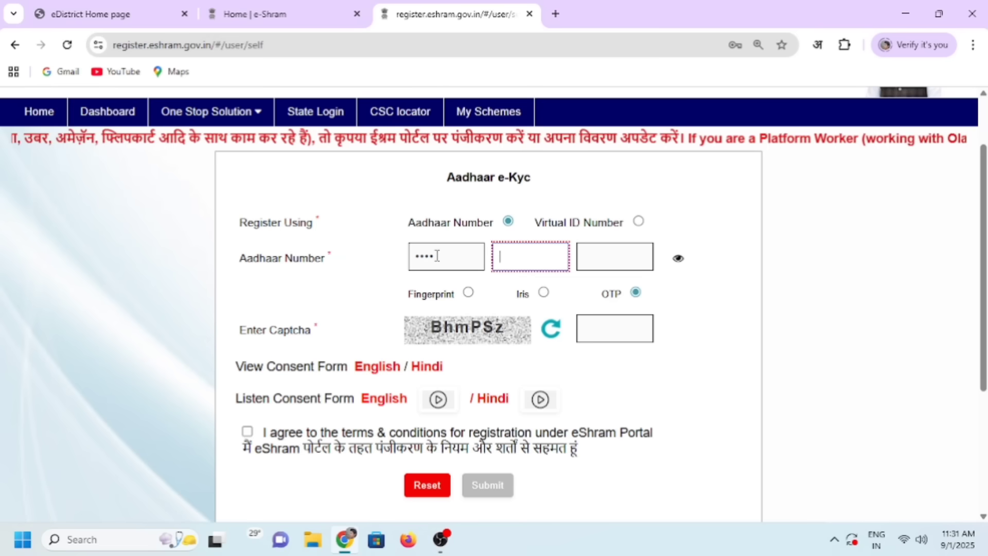
text(567890)
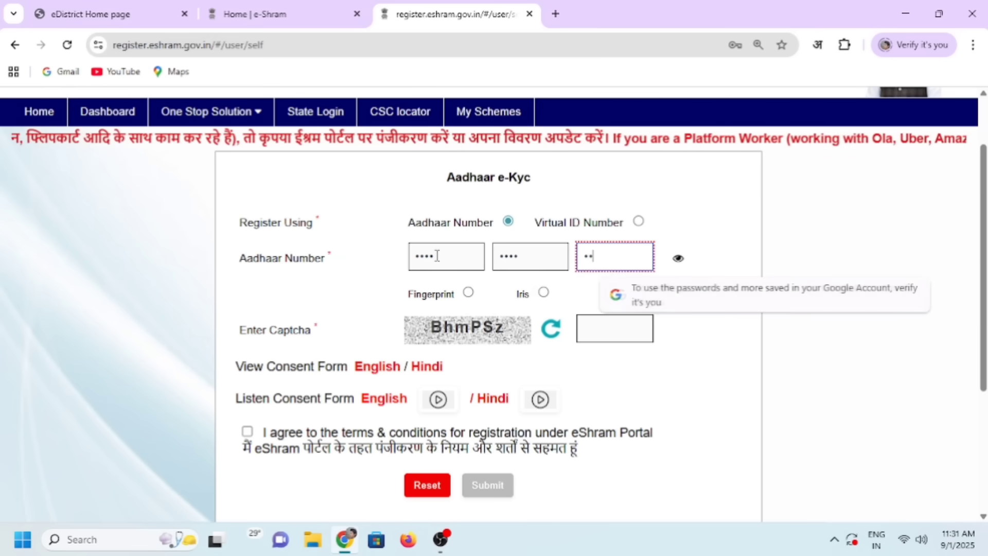
click(620, 373)
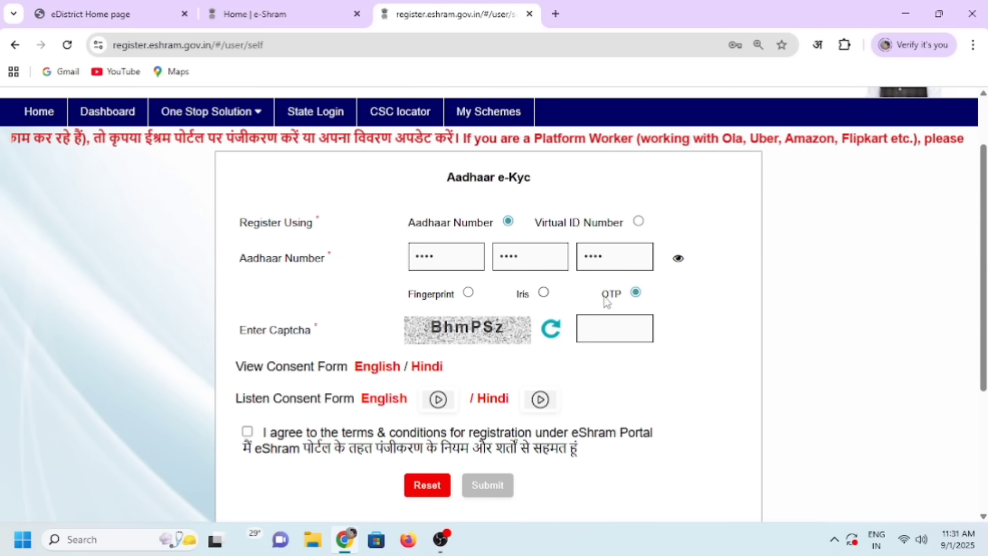
Choose OTP as the e-KYC verification method, fill in the captcha, and agree to the registration terms and conditions.
click(633, 294)
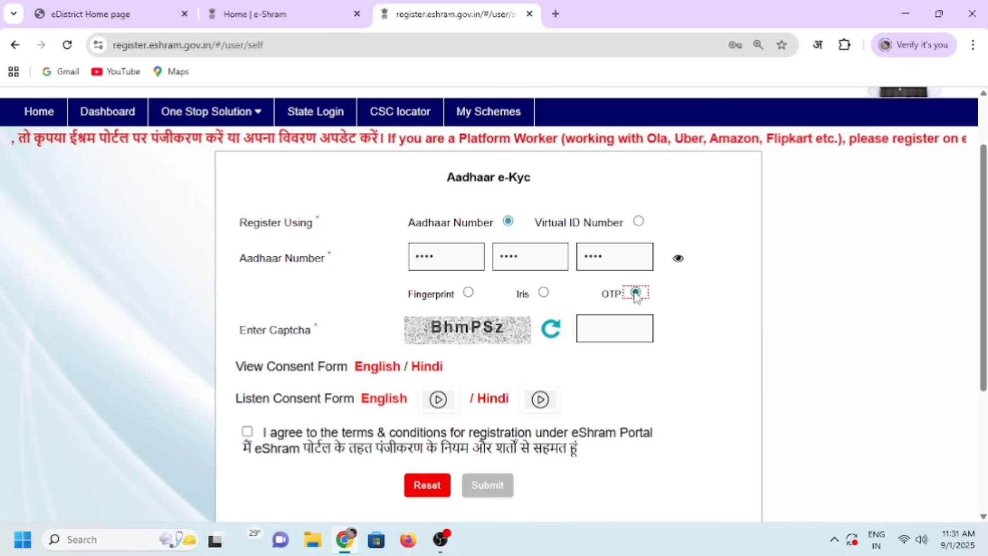
click(611, 335)
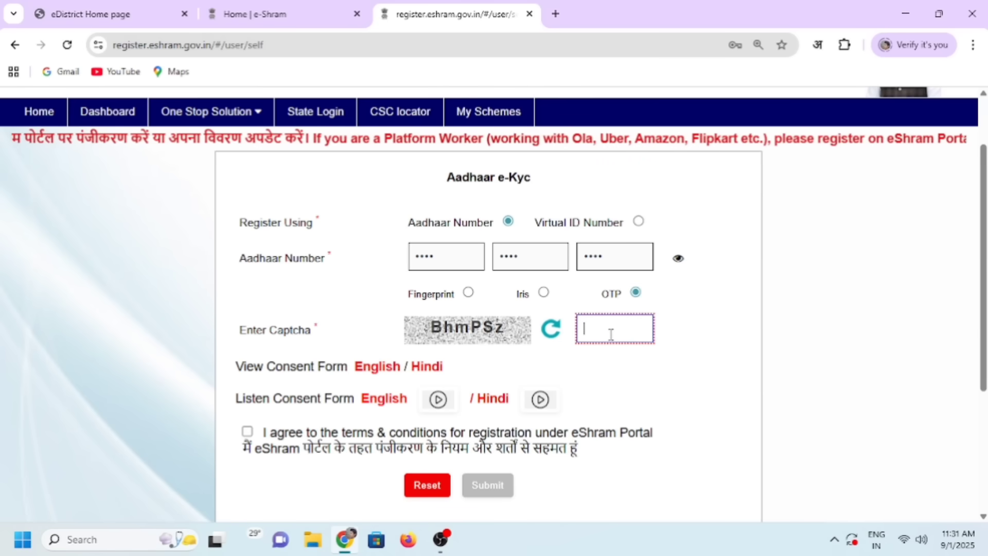
text(B)
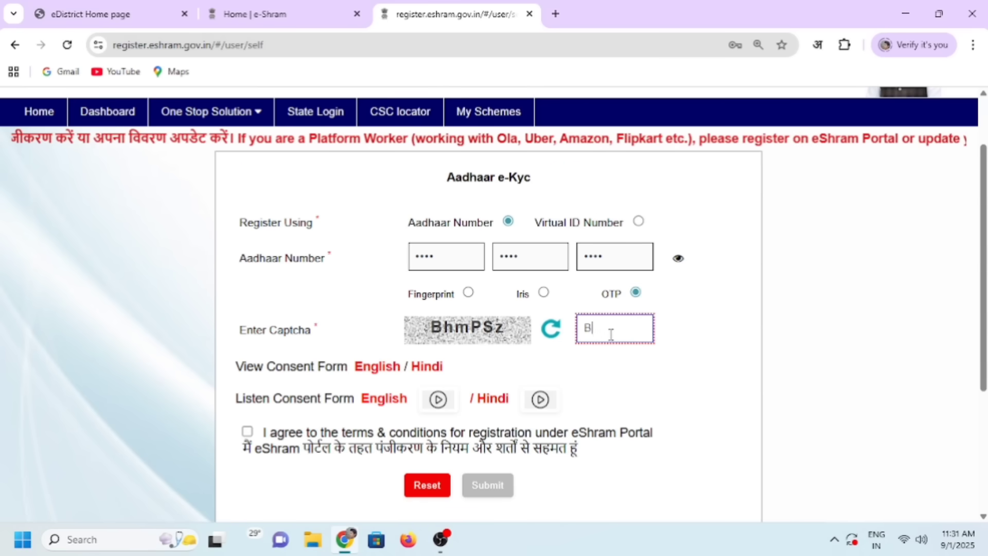
text(hmPSz)
click(633, 375)
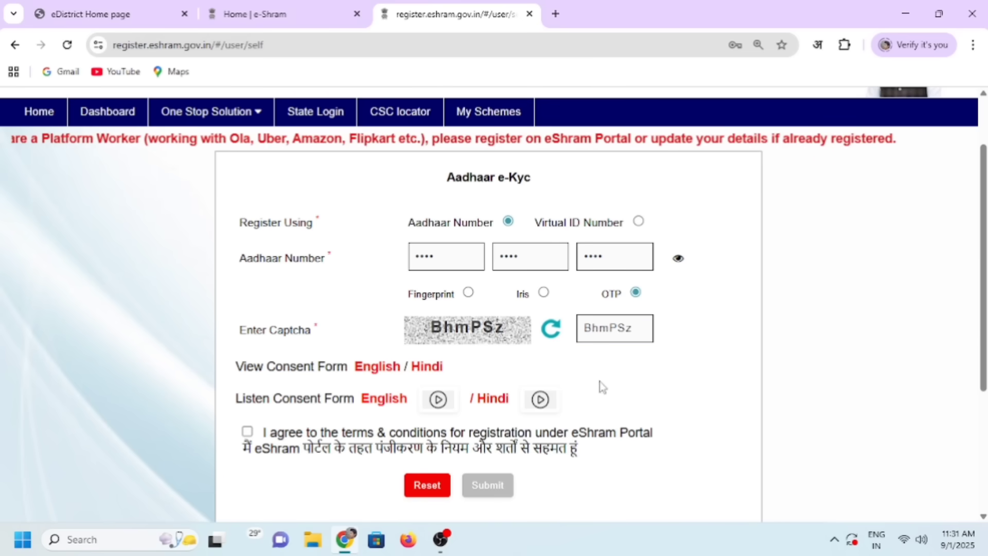
click(248, 432)
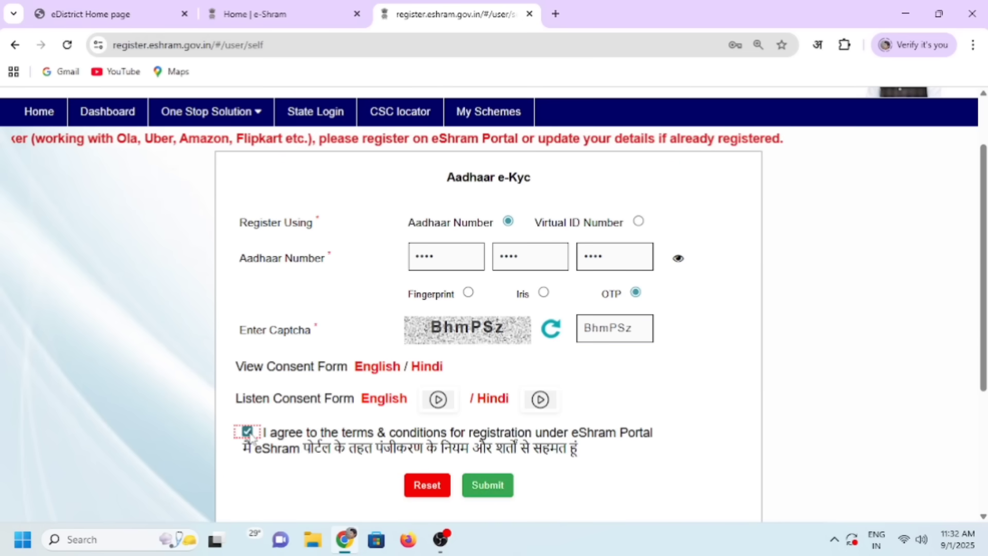
Submit the Aadhaar e-KYC form, then enter the received OTP and the displayed captcha and validate them.
click(482, 489)
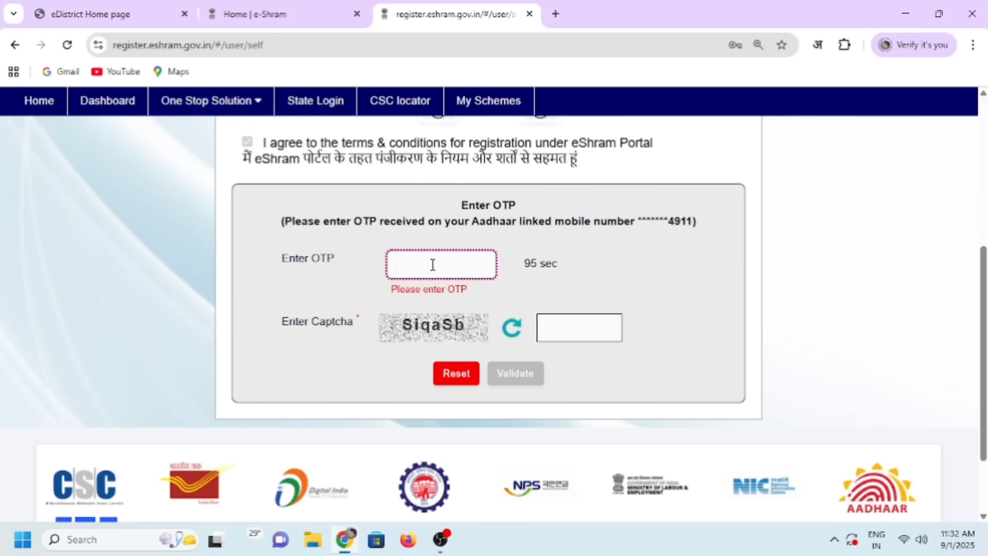
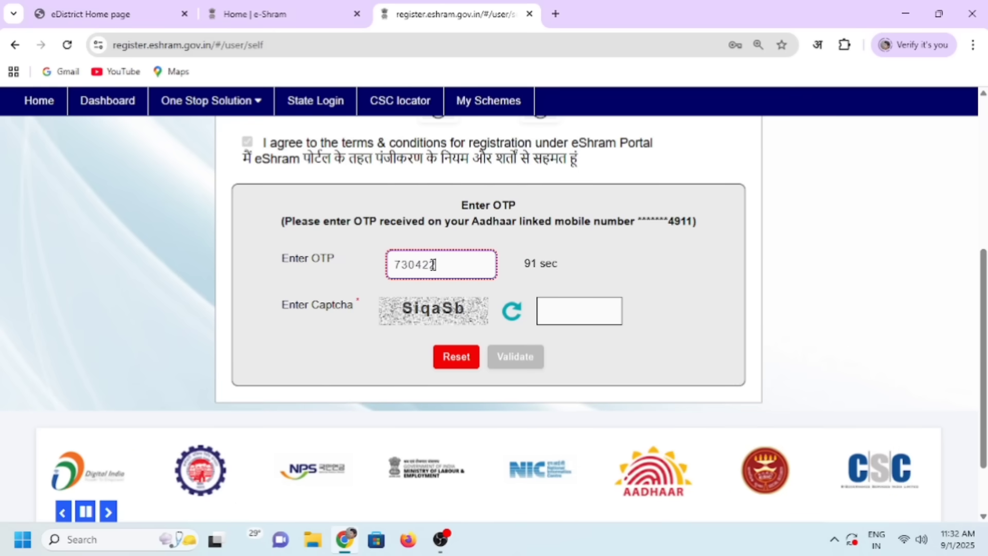
click(613, 307)
text(SiqaSb)
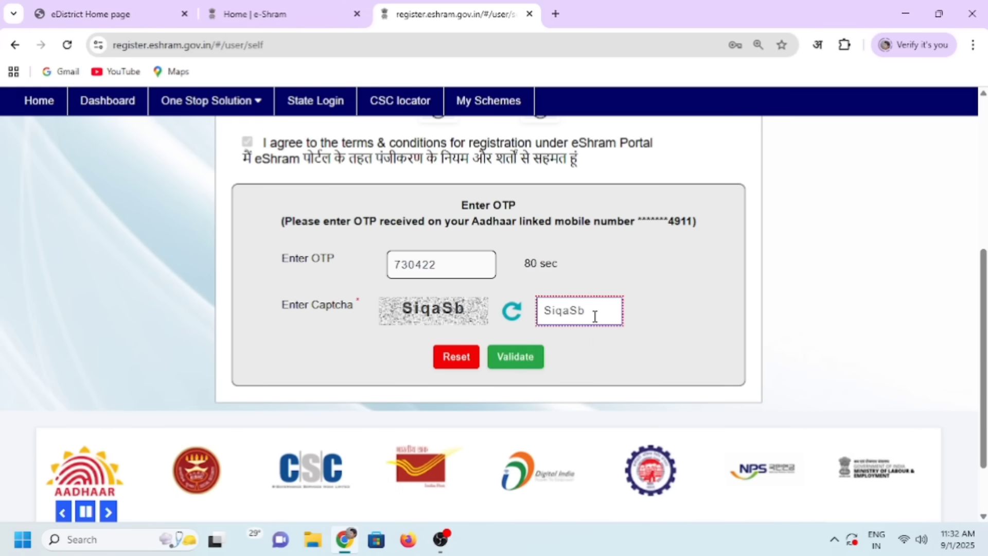
click(599, 344)
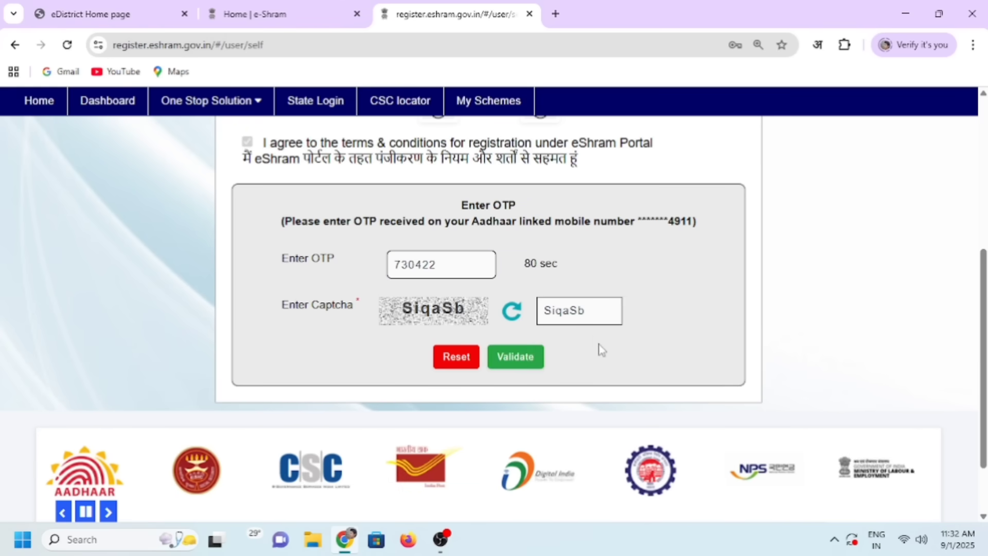
click(515, 360)
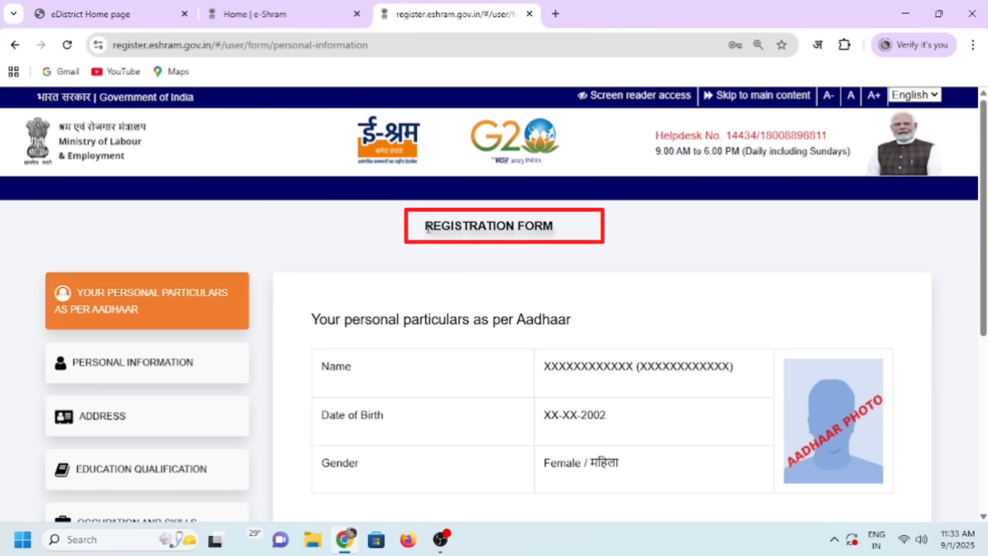
Review the personal particulars as per Aadhaar in the registration form and continue to enter other details.
drag(425, 226, 554, 226)
click(563, 229)
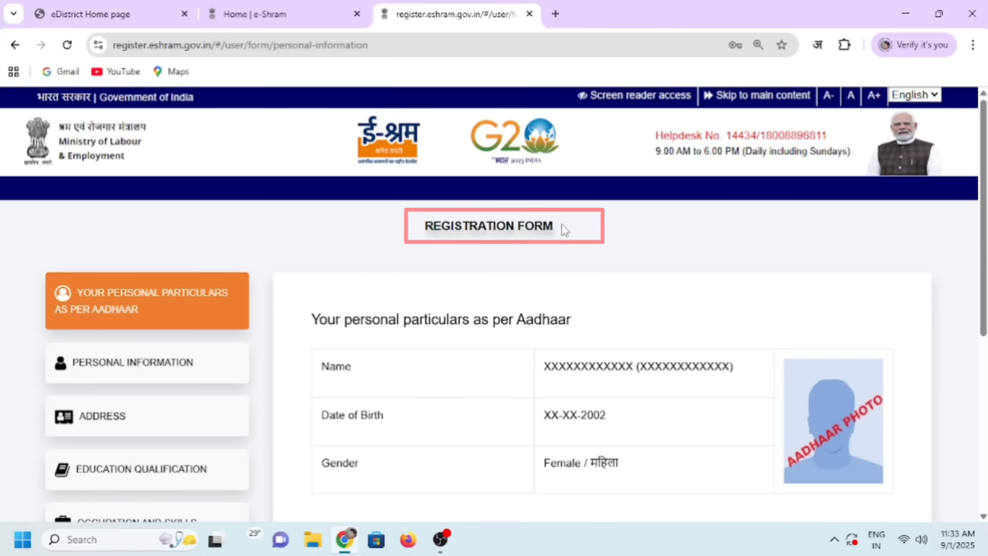
scroll(494, 304, down, 2)
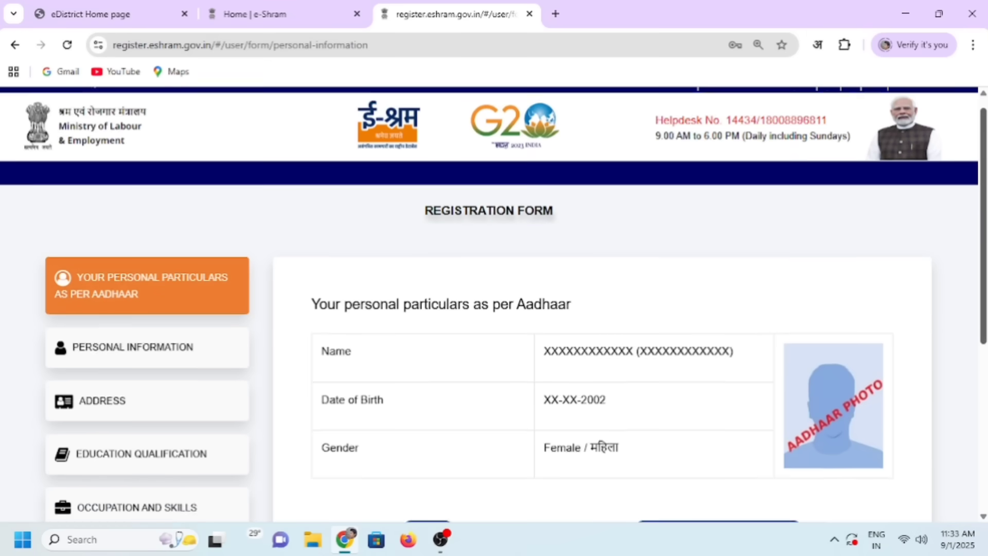
scroll(494, 303, down, 1)
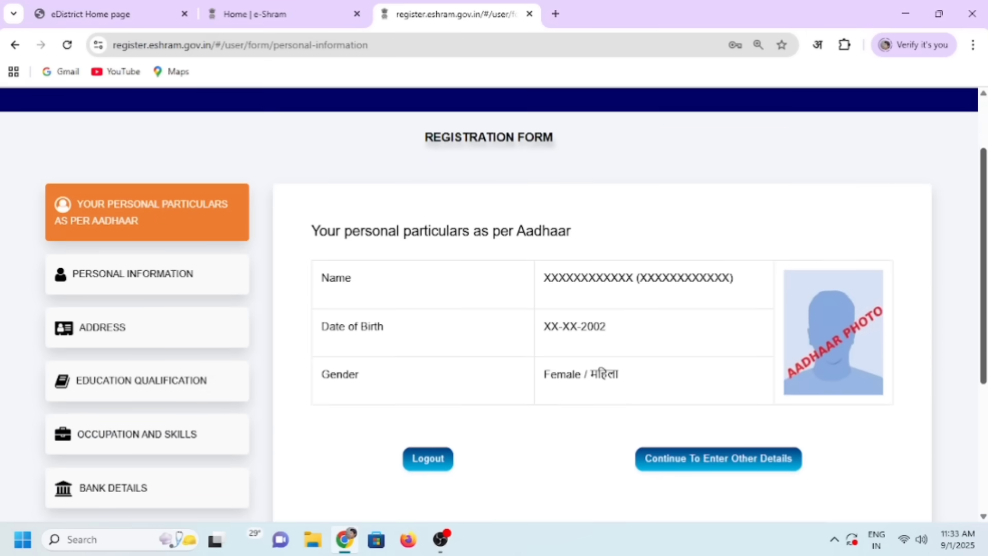
drag(312, 226, 591, 234)
click(580, 243)
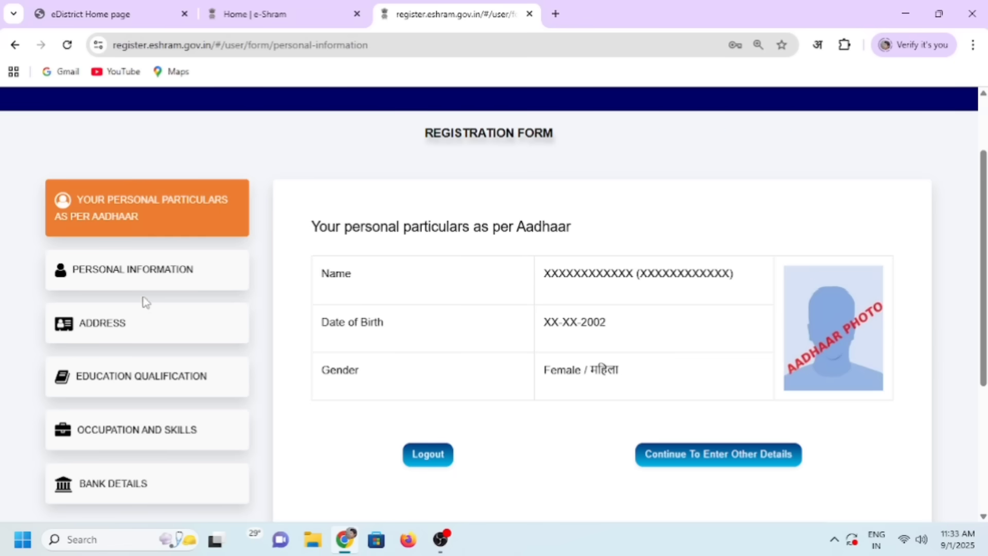
click(721, 469)
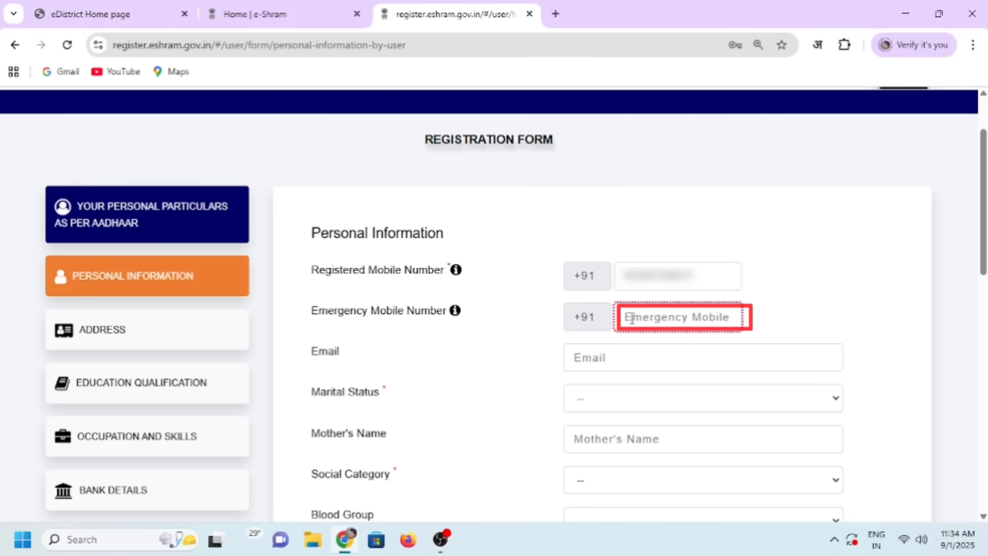
Set the marital status to Married and enter the mother's name, leaving the emergency mobile number and email blank.
click(624, 363)
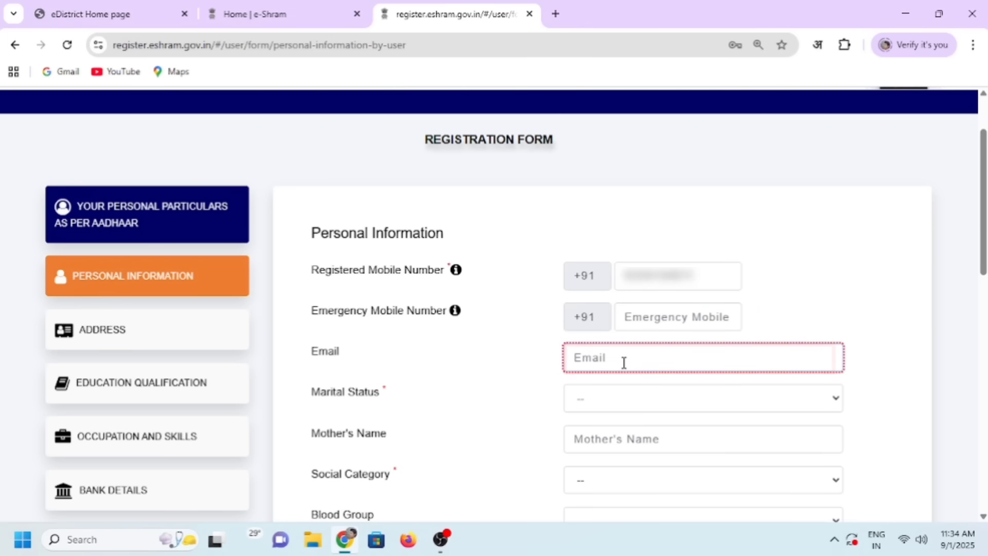
click(588, 394)
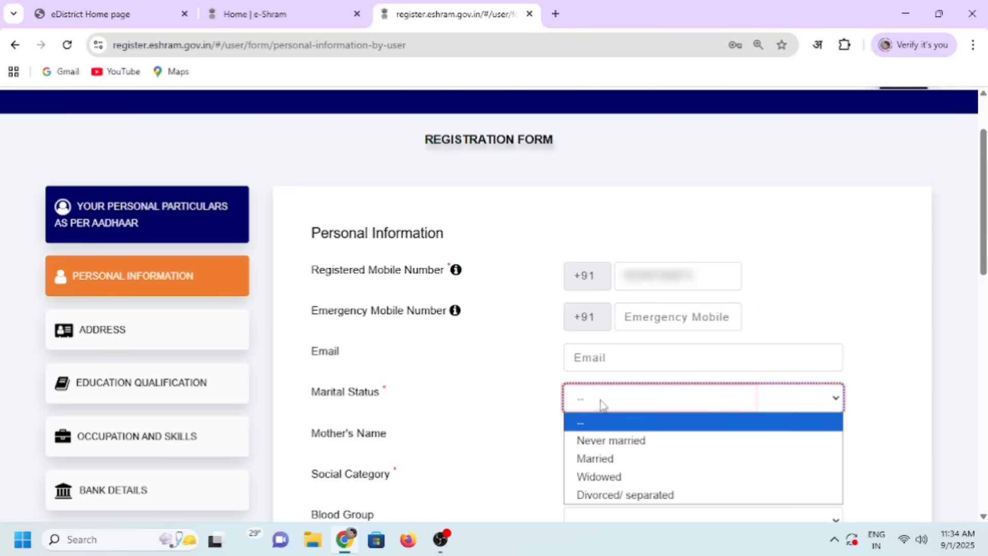
click(610, 459)
click(618, 440)
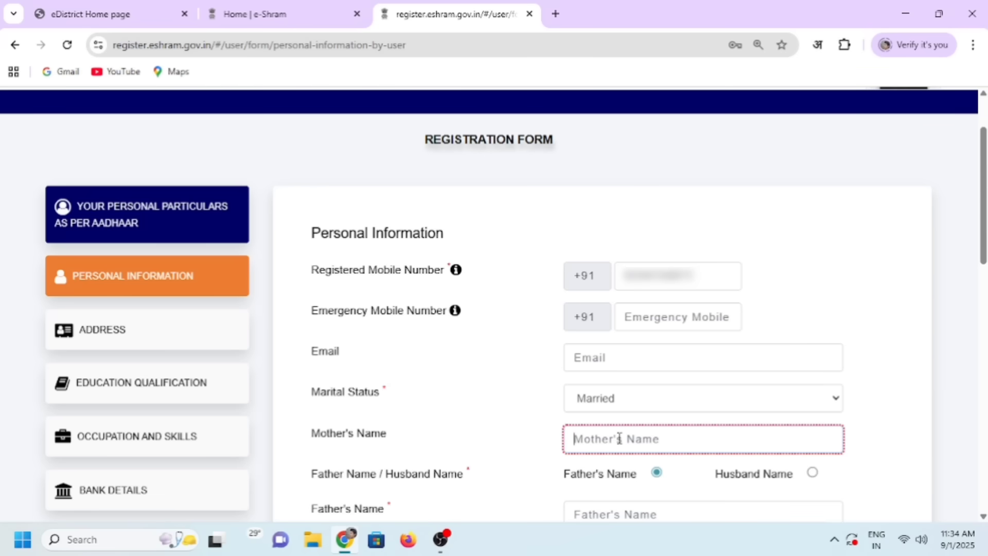
text(Sudama)
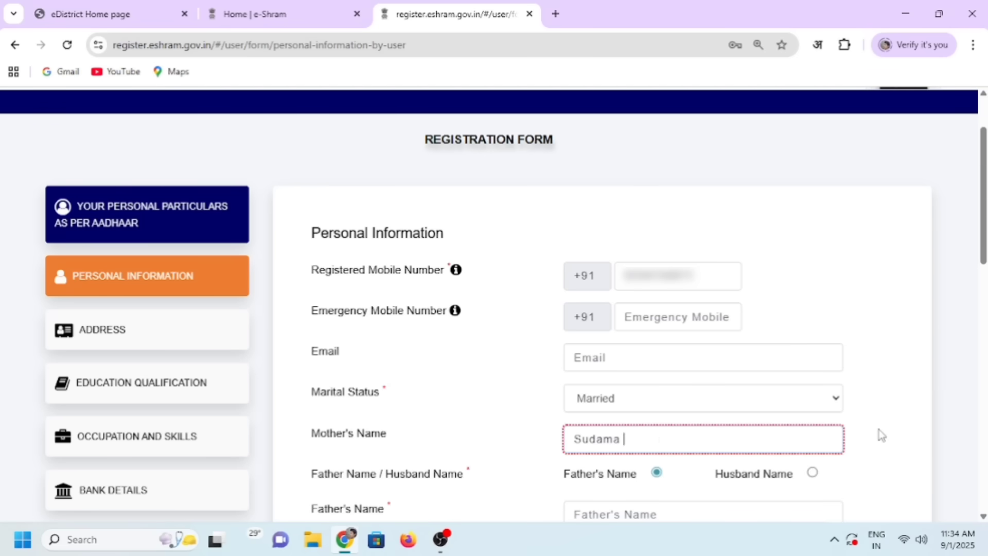
click(883, 435)
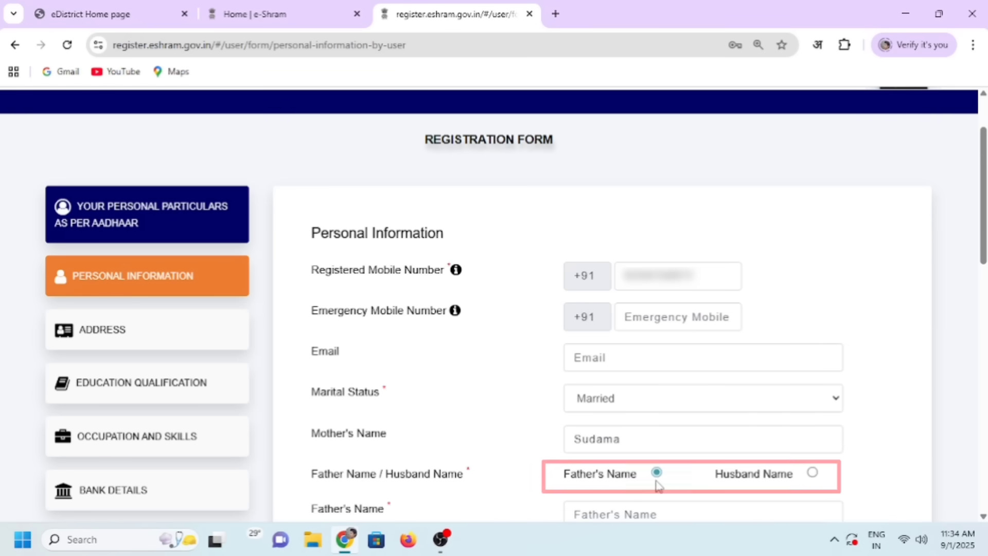
Choose Husband Name instead of Father's Name and fill in the husband's full name.
click(812, 473)
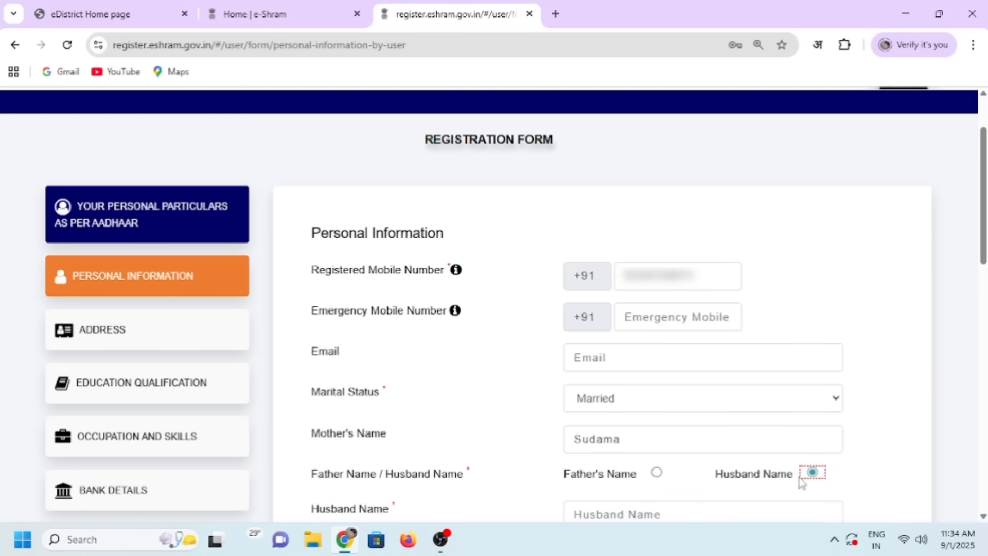
scroll(849, 309, down, 3)
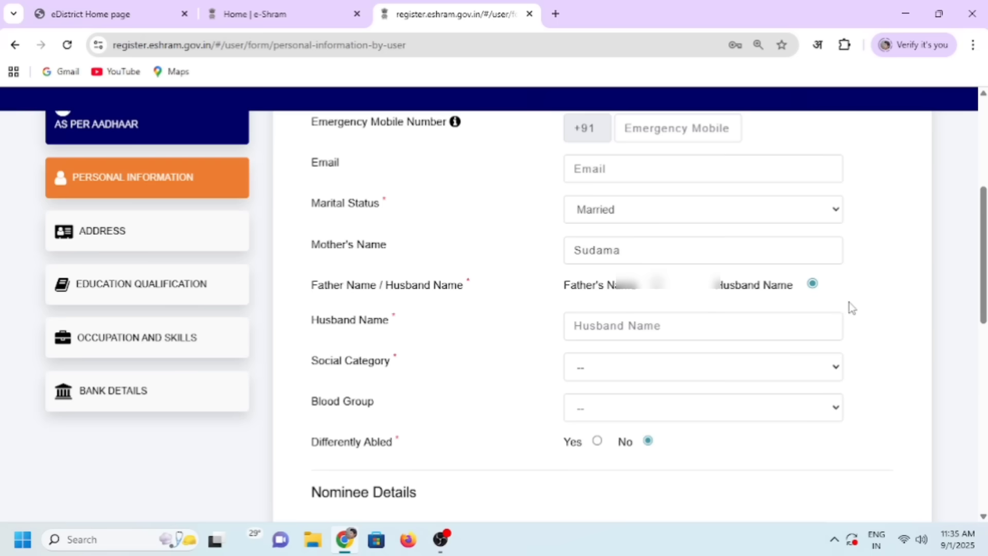
click(629, 329)
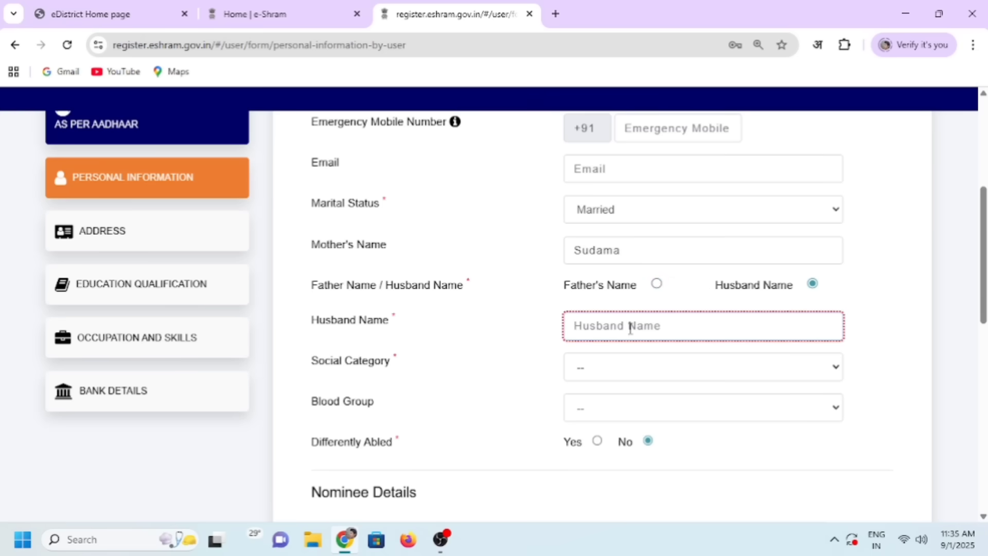
Set the social category to OBC without attaching a social category certificate.
click(611, 368)
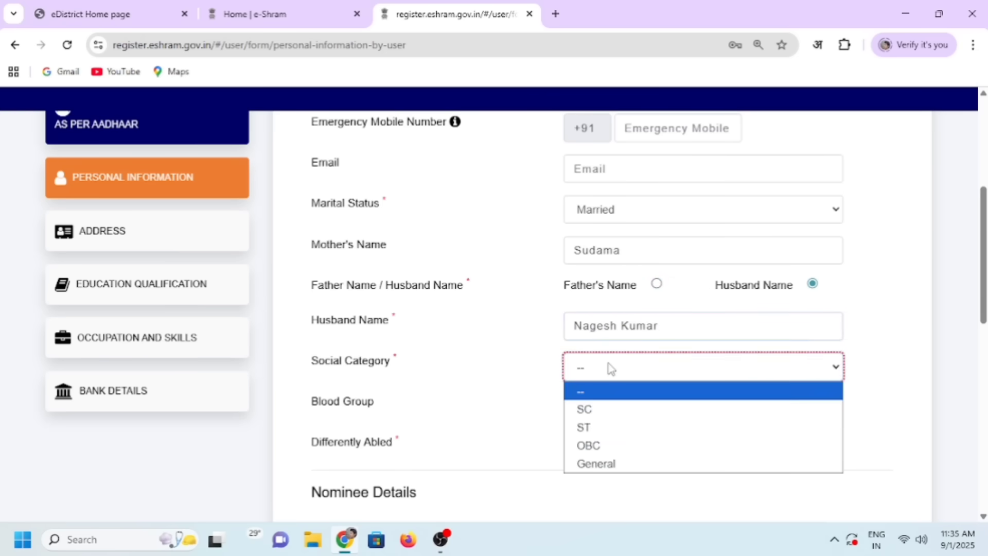
click(604, 446)
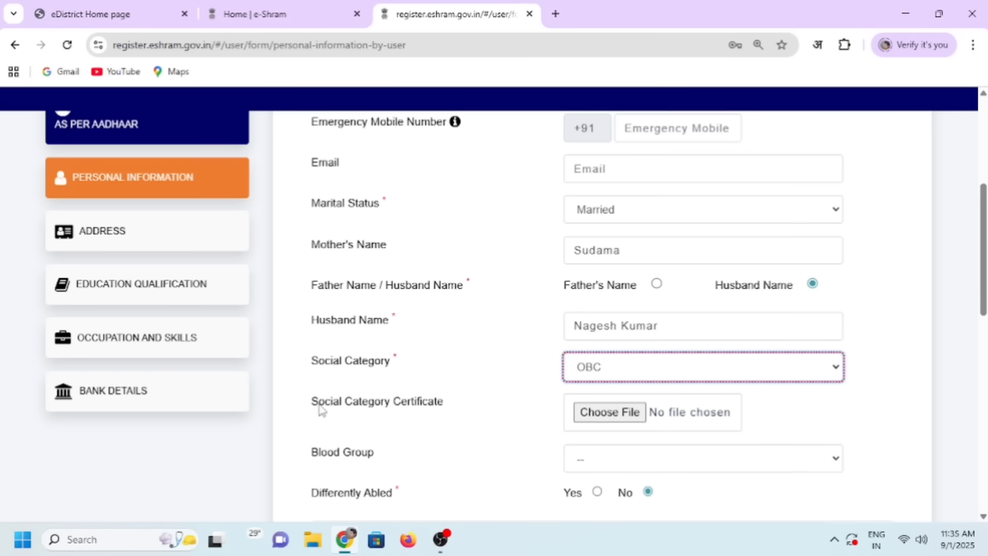
drag(313, 409, 445, 410)
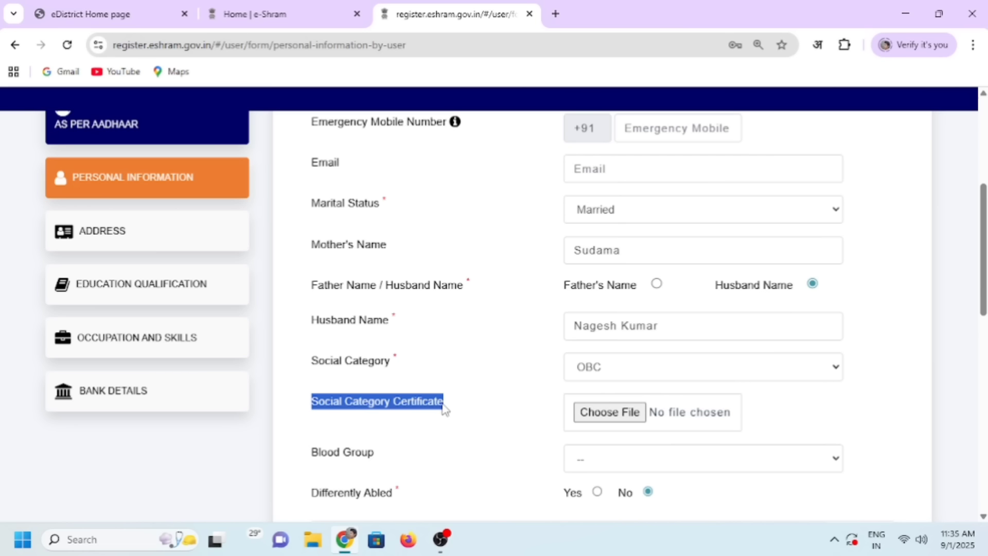
click(507, 406)
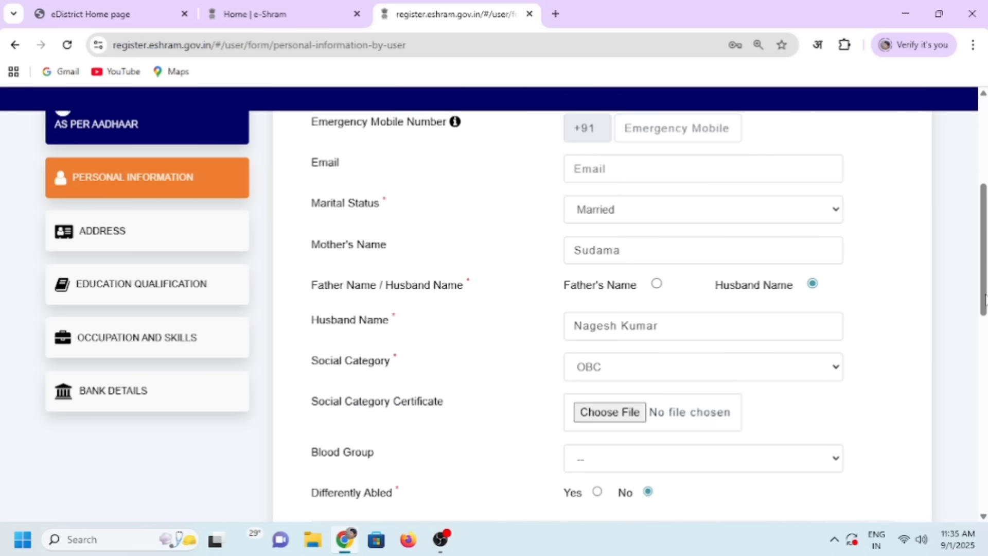
click(705, 464)
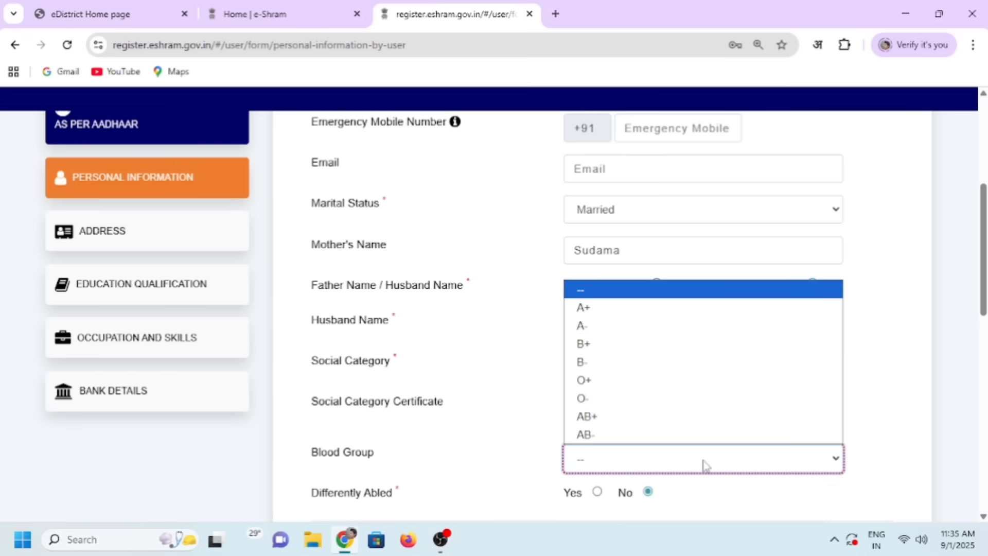
click(707, 466)
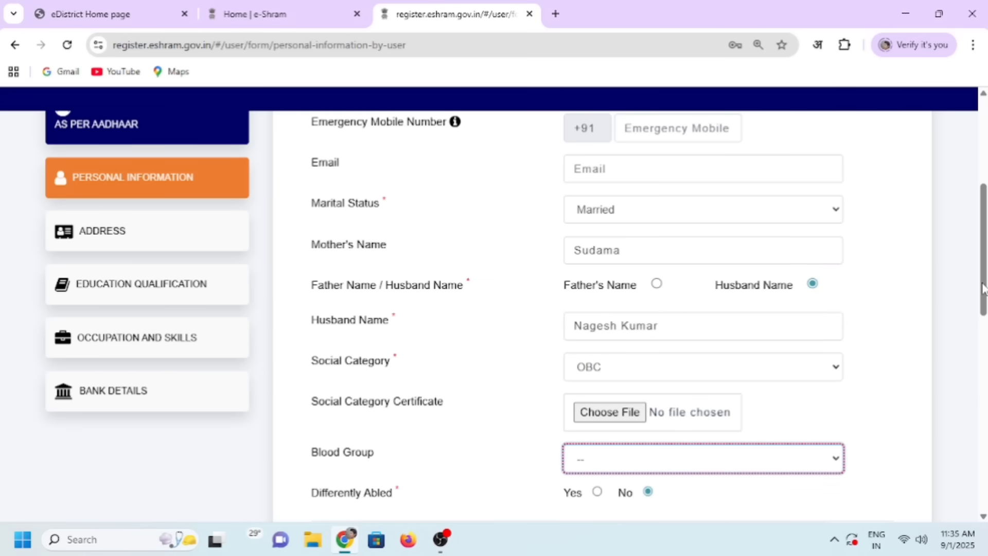
drag(983, 289, 983, 389)
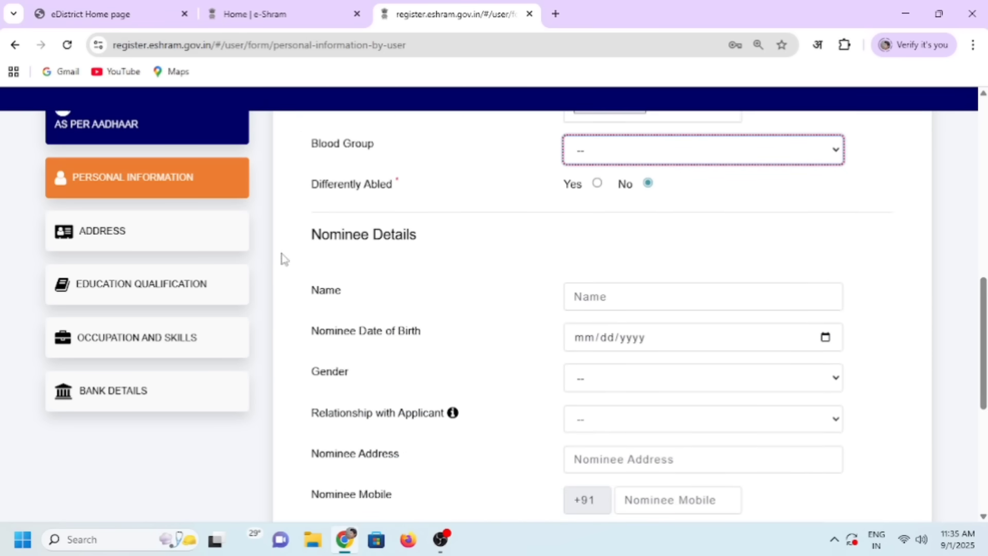
drag(318, 189, 422, 190)
click(447, 194)
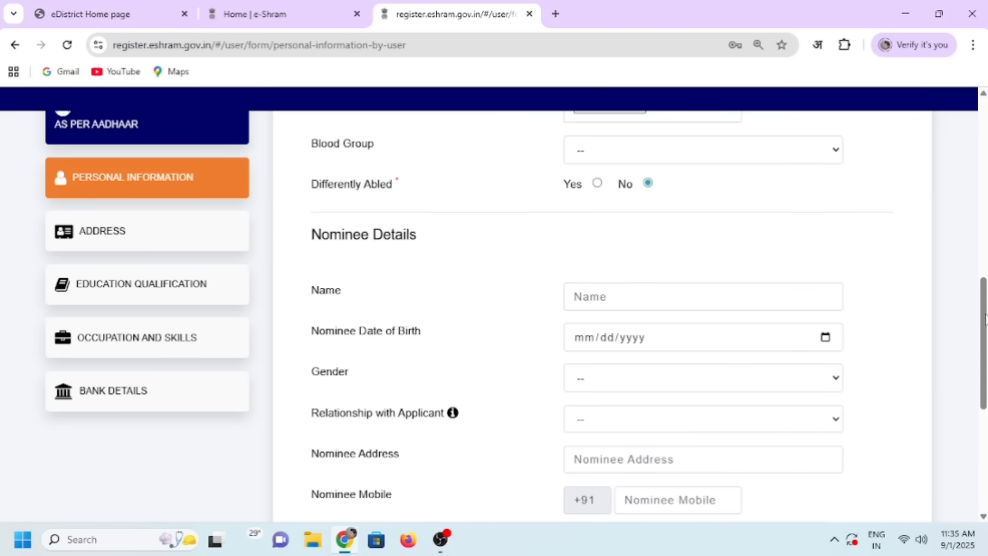
Enter the nominee's full name in the Nominee Details section.
scroll(979, 314, down, 2)
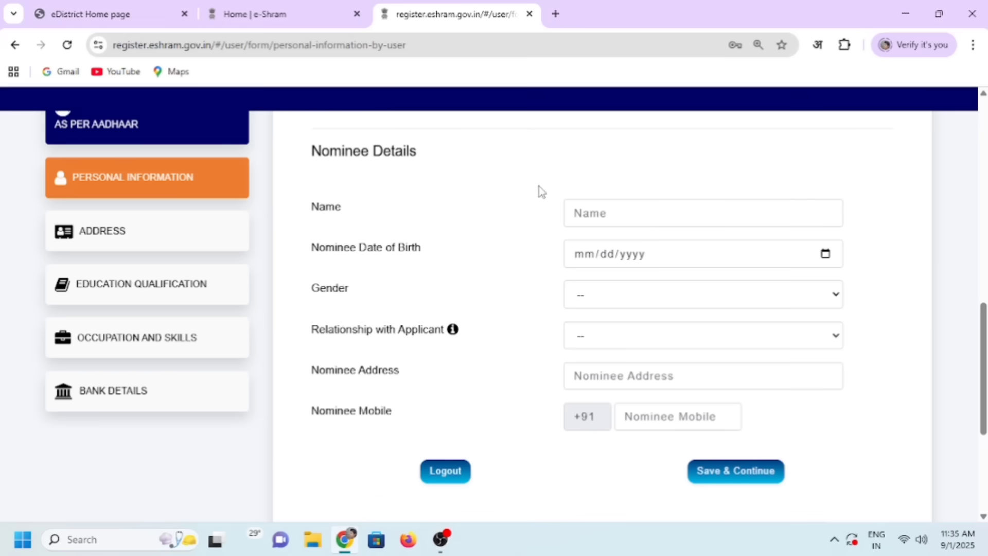
drag(312, 151, 424, 157)
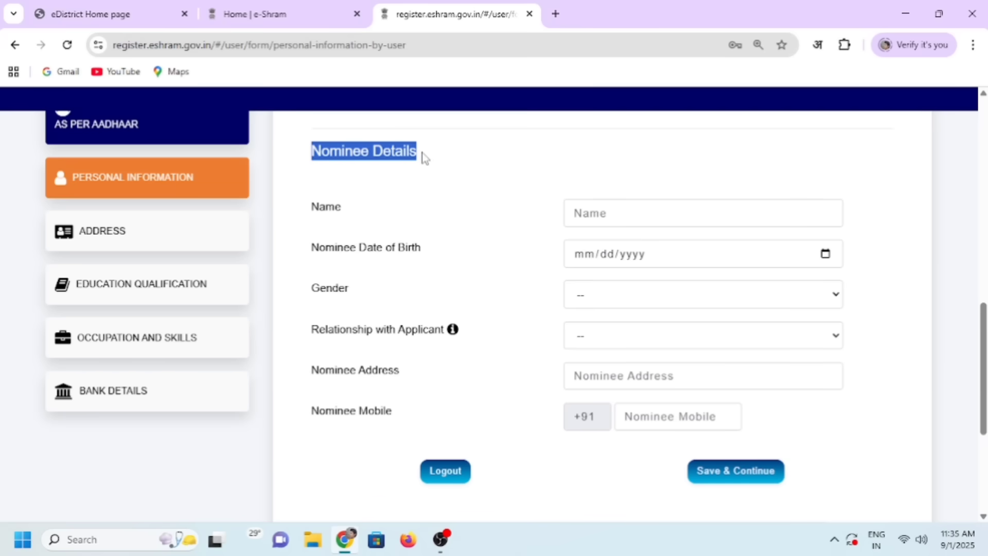
click(424, 157)
click(608, 213)
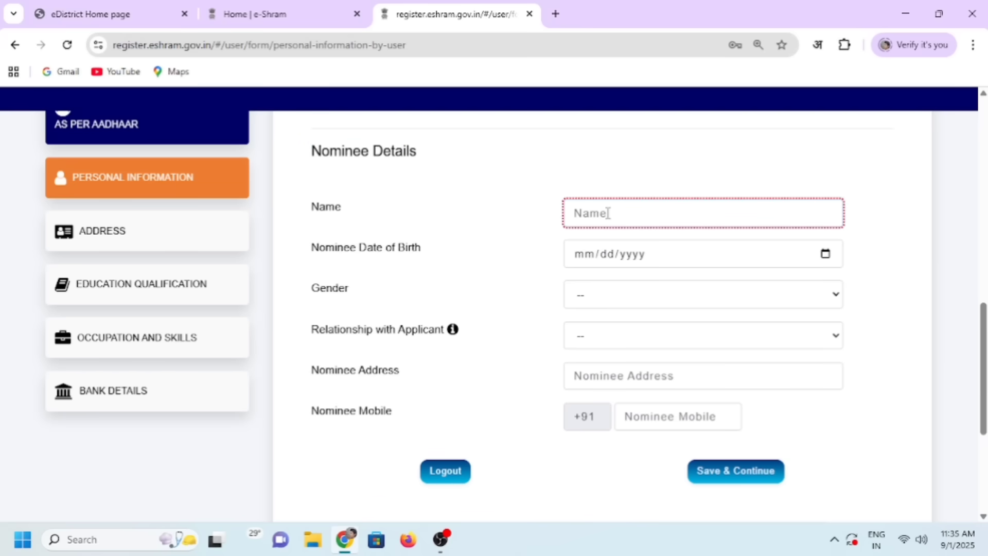
Pick the nominee's date of birth in the Nominee Details section.
click(576, 256)
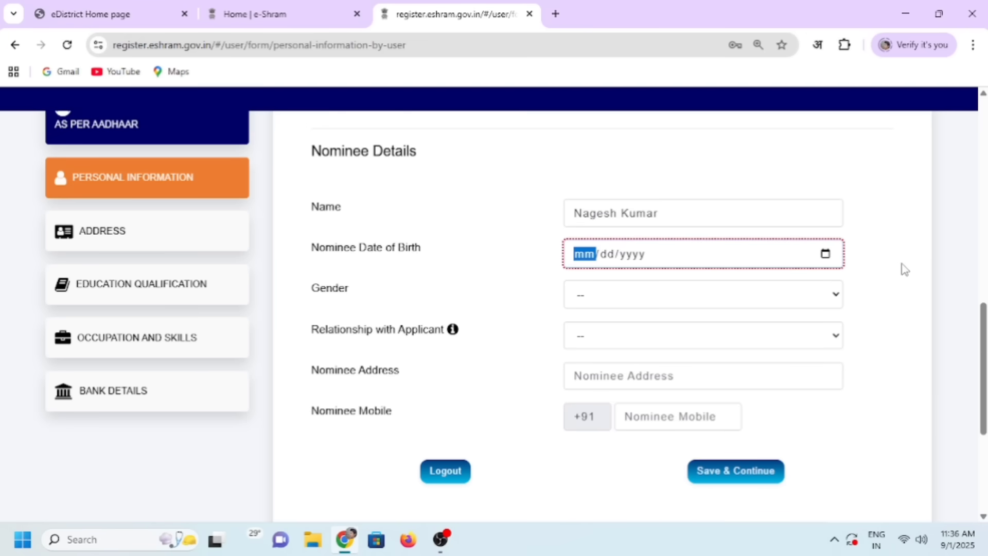
click(826, 254)
click(649, 288)
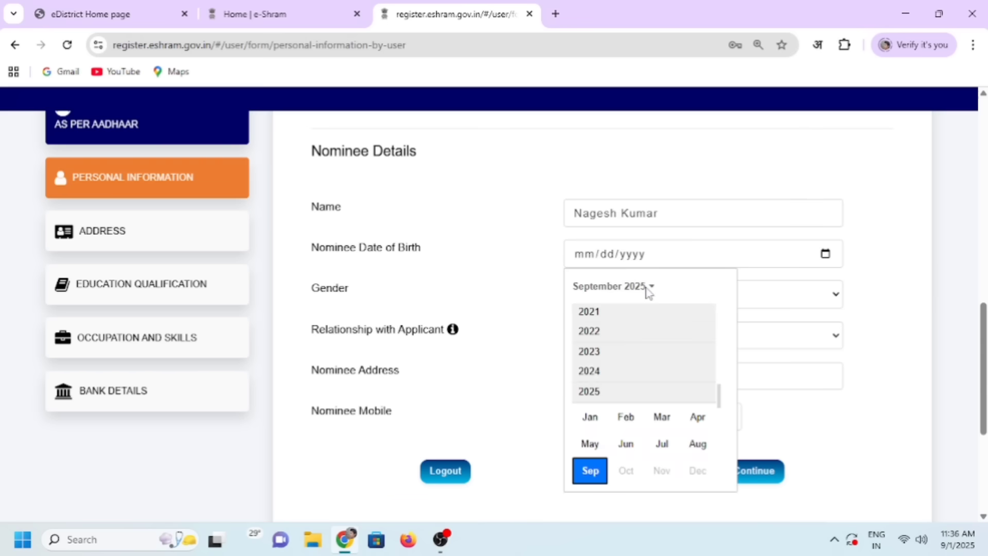
scroll(592, 344, up, 3)
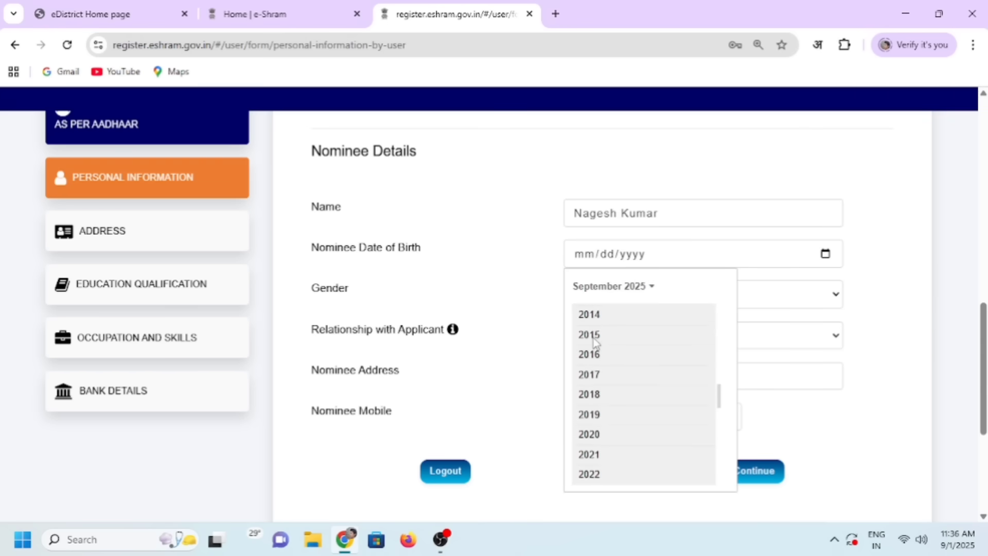
scroll(594, 343, up, 5)
scroll(595, 343, up, 1)
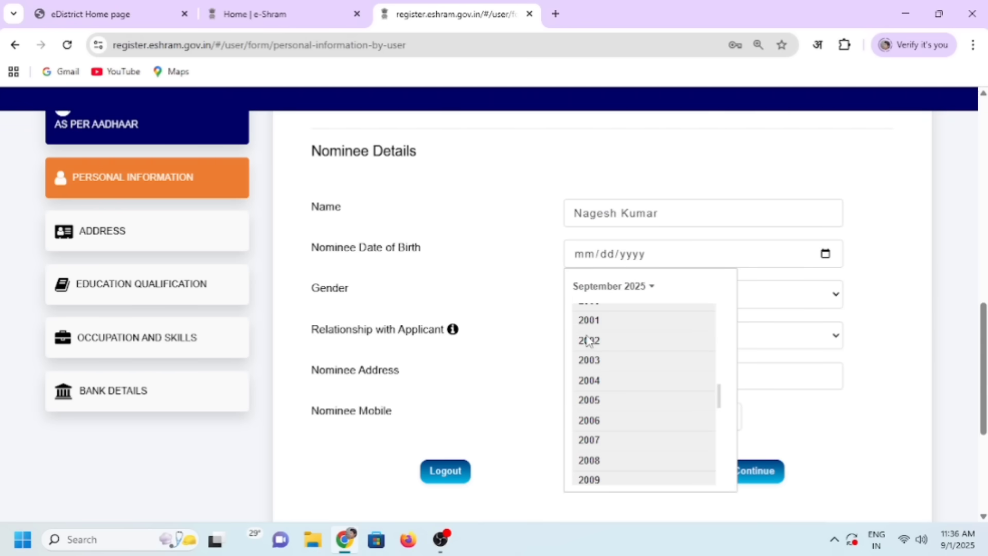
scroll(592, 339, up, 2)
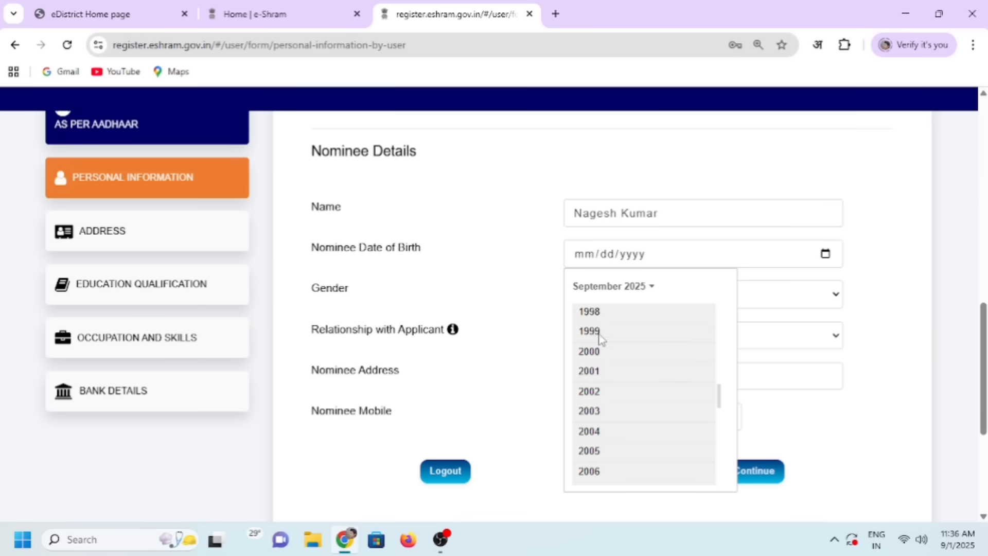
click(592, 313)
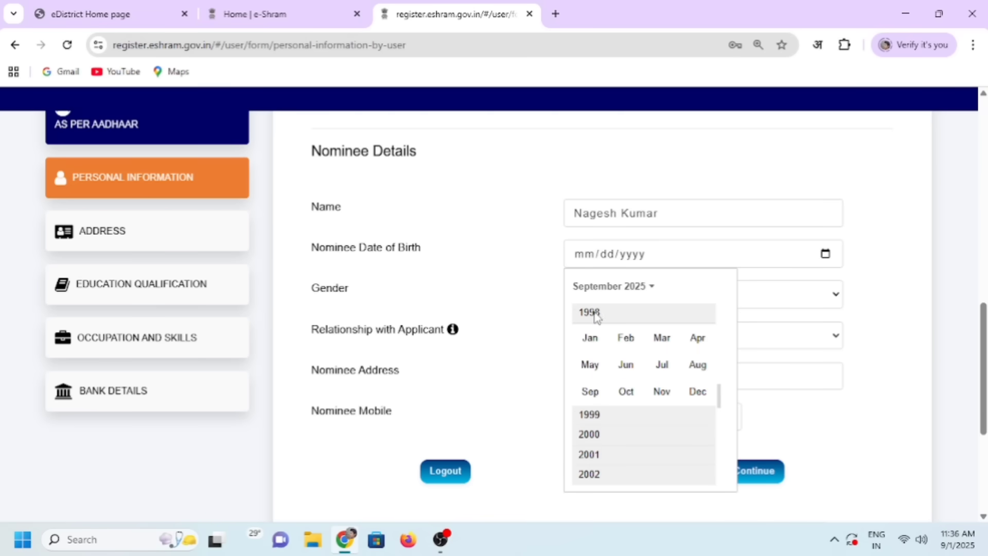
click(590, 338)
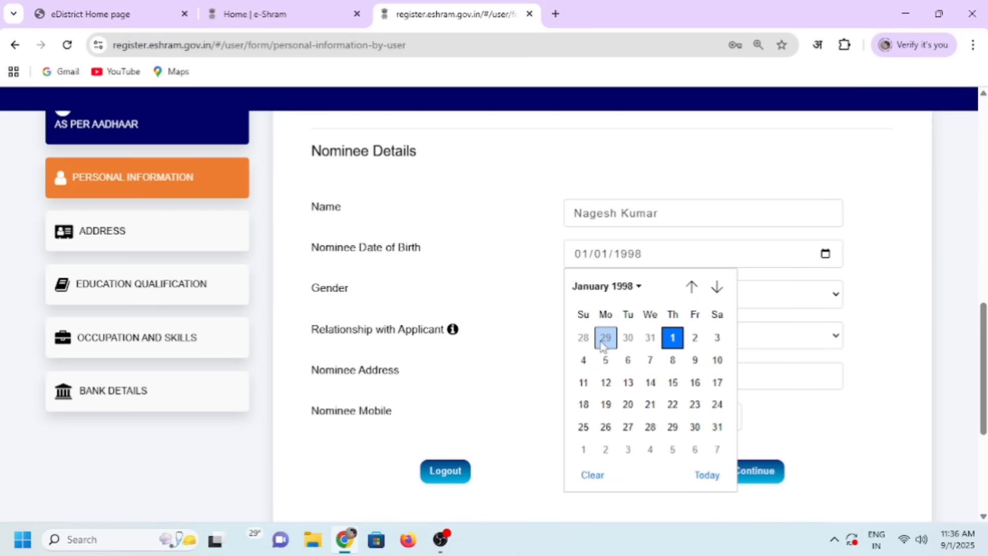
click(672, 339)
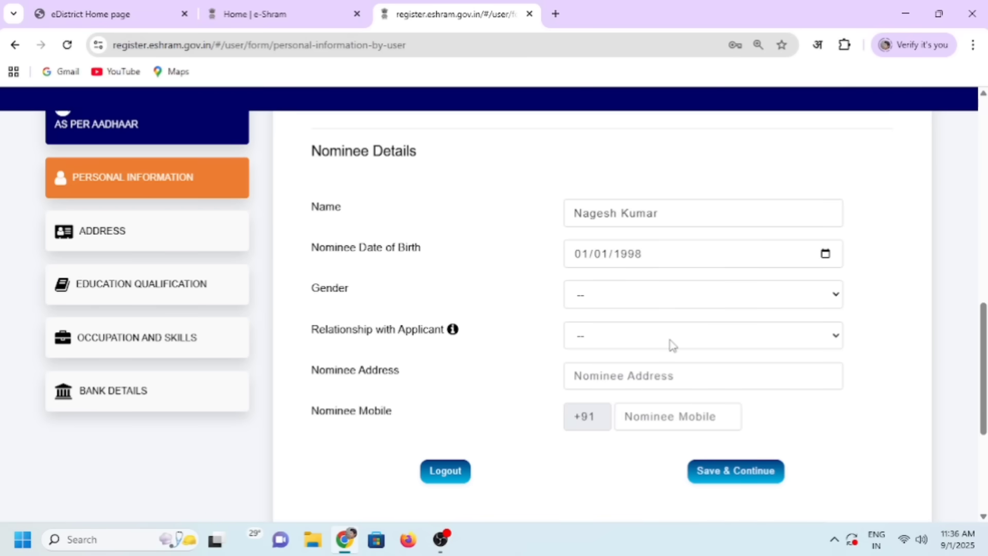
Set the nominee's gender to Male and the relationship with the applicant to Husband.
click(655, 304)
click(607, 354)
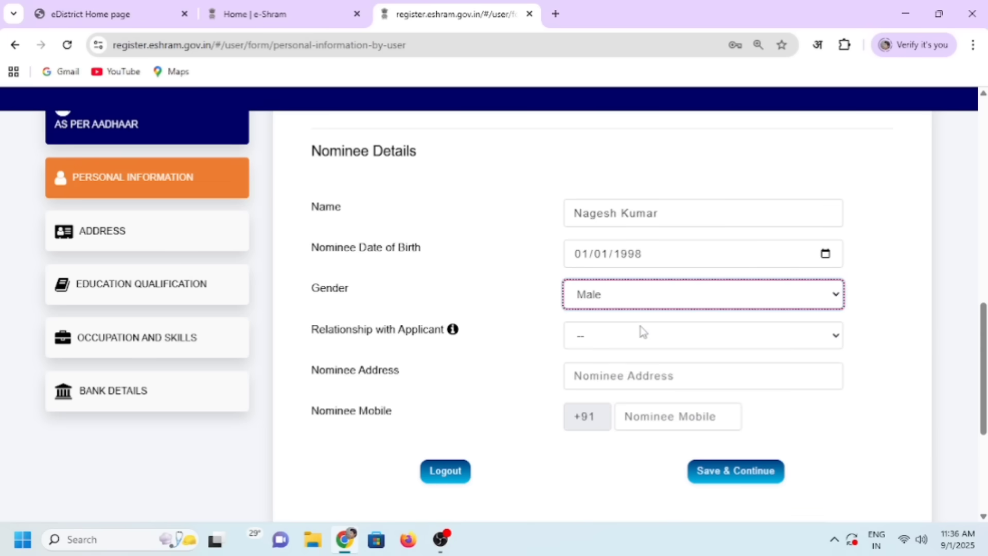
click(603, 339)
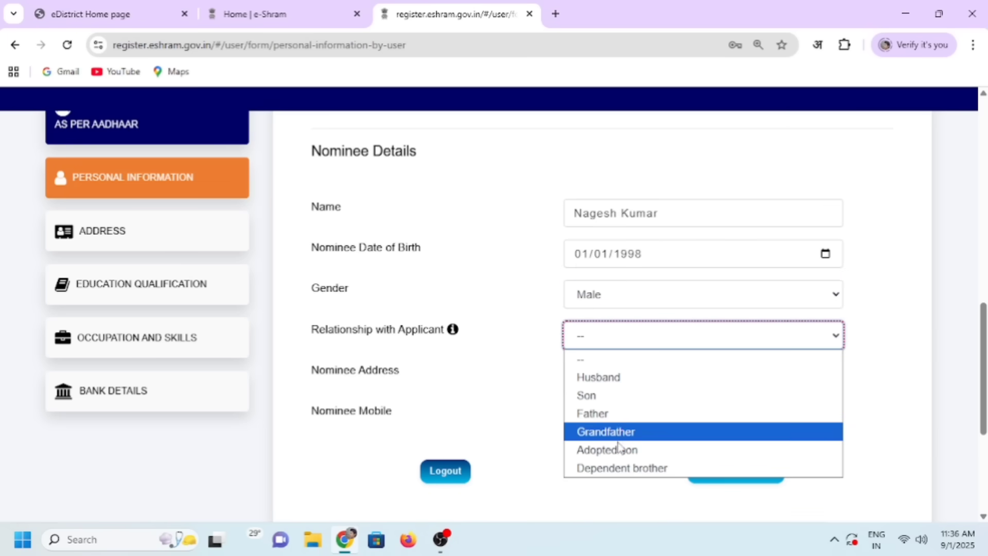
click(611, 378)
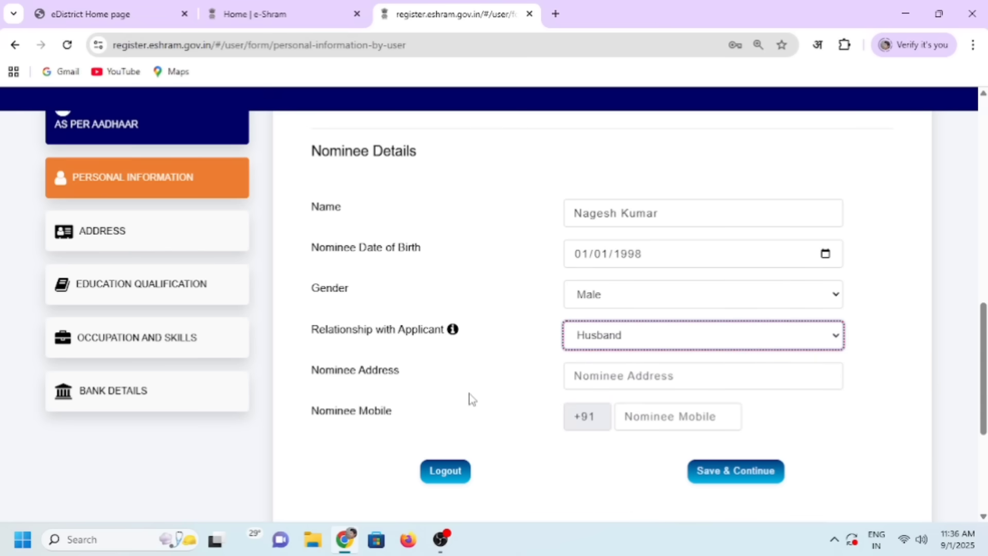
Enter the nominee's address with village, post office and district.
click(609, 372)
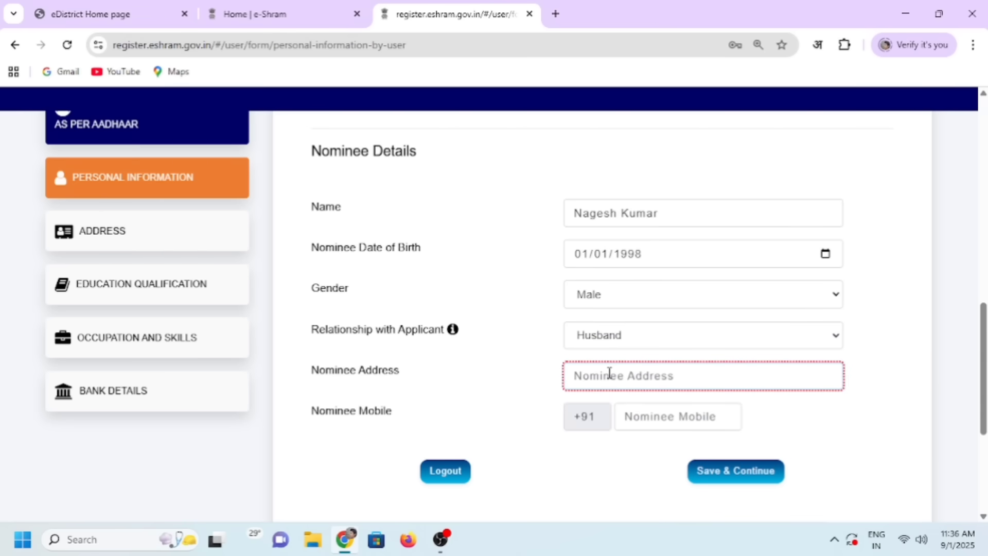
text(Vill xxxxxxxxxx)
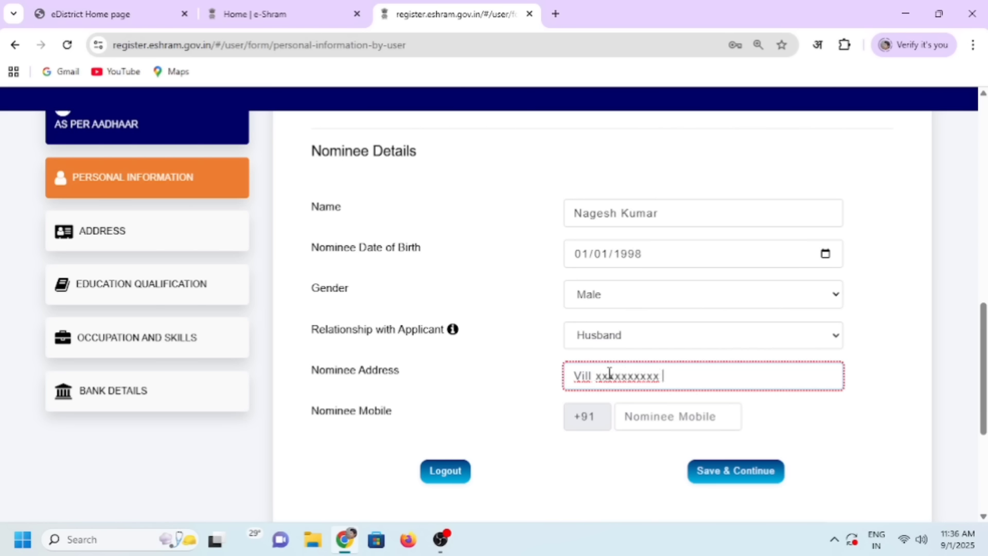
text( Post xxxxxxxx)
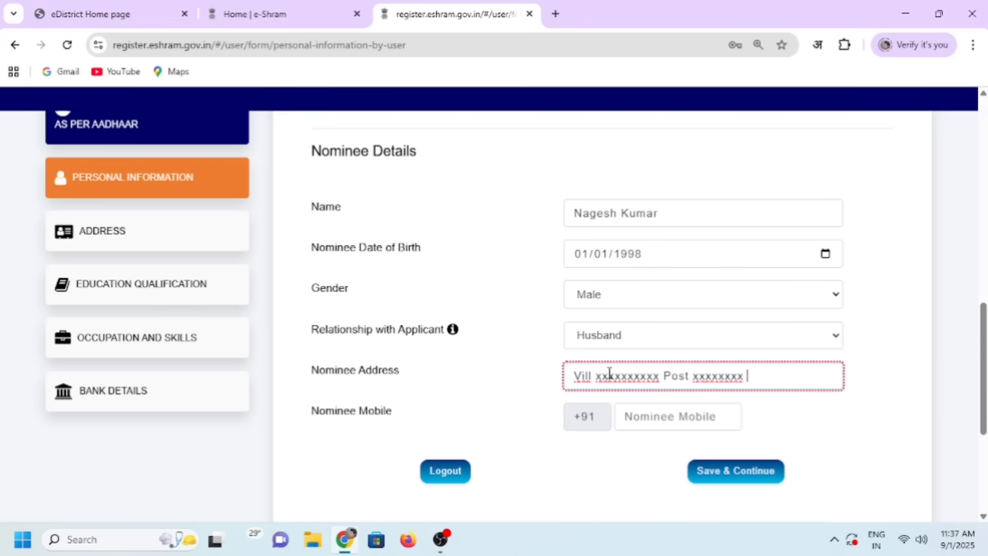
text( Distxxxxxxx)
click(787, 411)
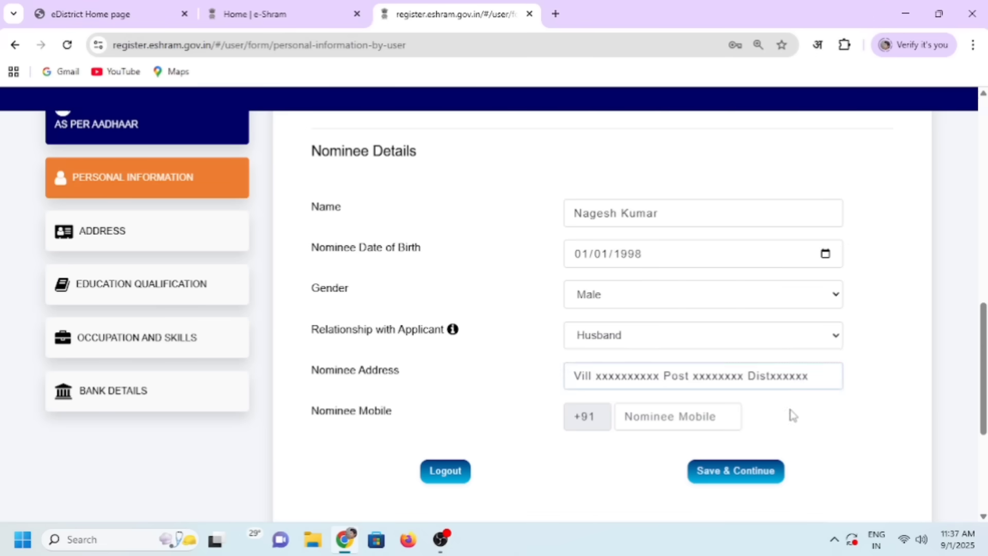
Leave the nominee's mobile number blank, save the personal information and continue to the address section.
click(706, 417)
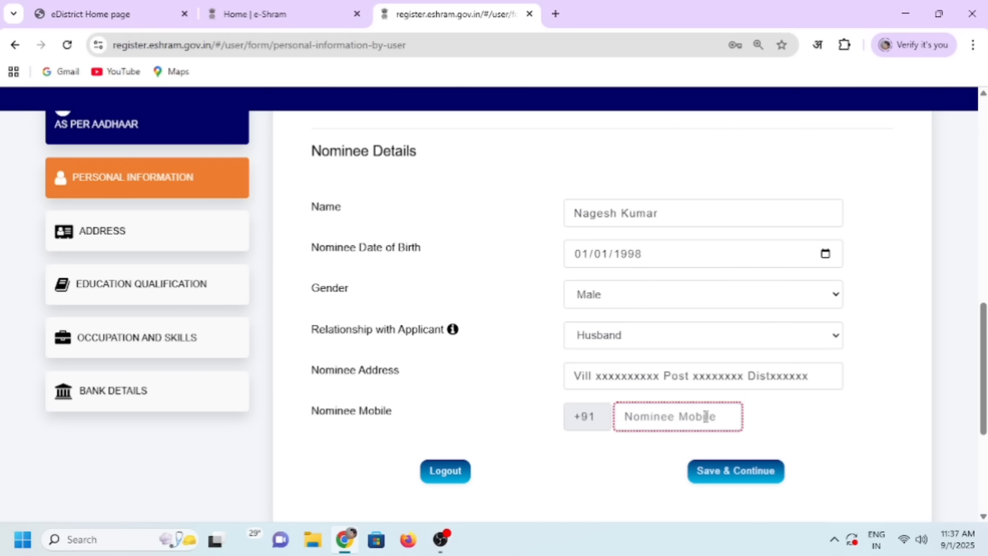
click(653, 458)
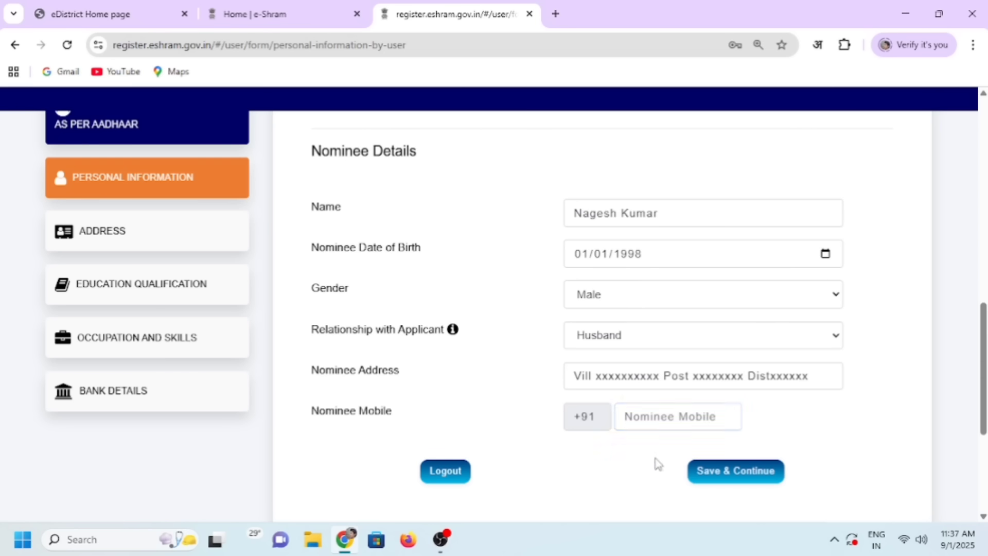
click(727, 472)
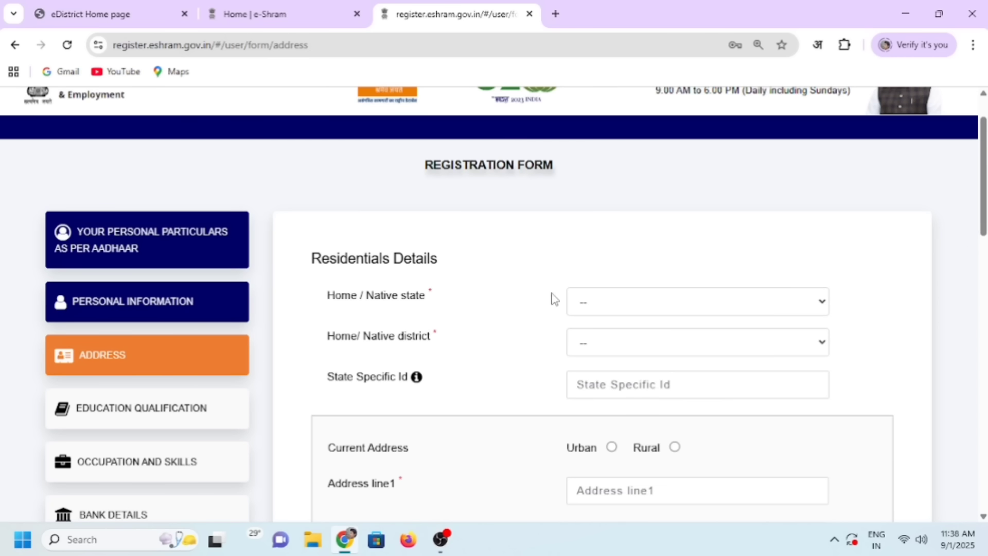
Set the home state to Uttar Pradesh and choose the home district, leaving the State Specific Id blank.
click(600, 309)
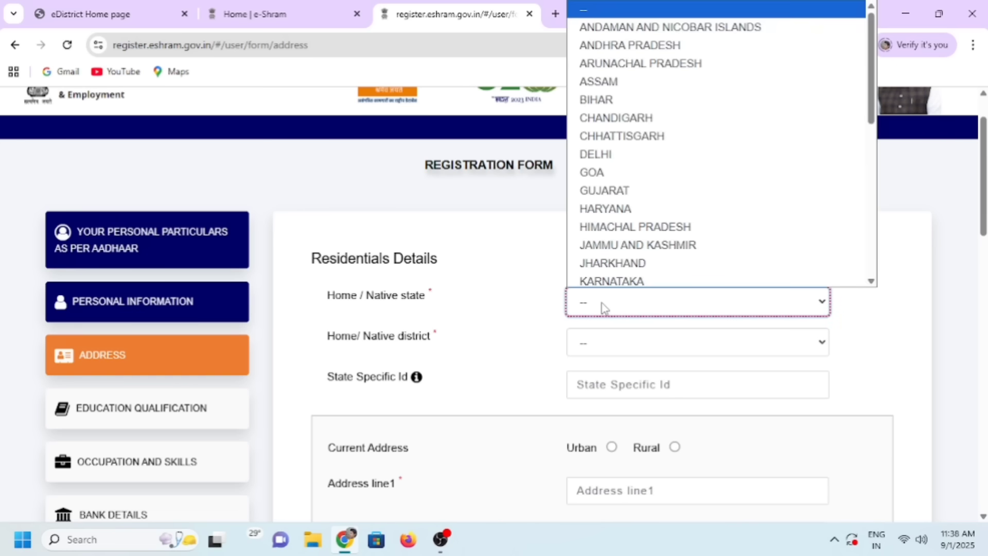
key(u)
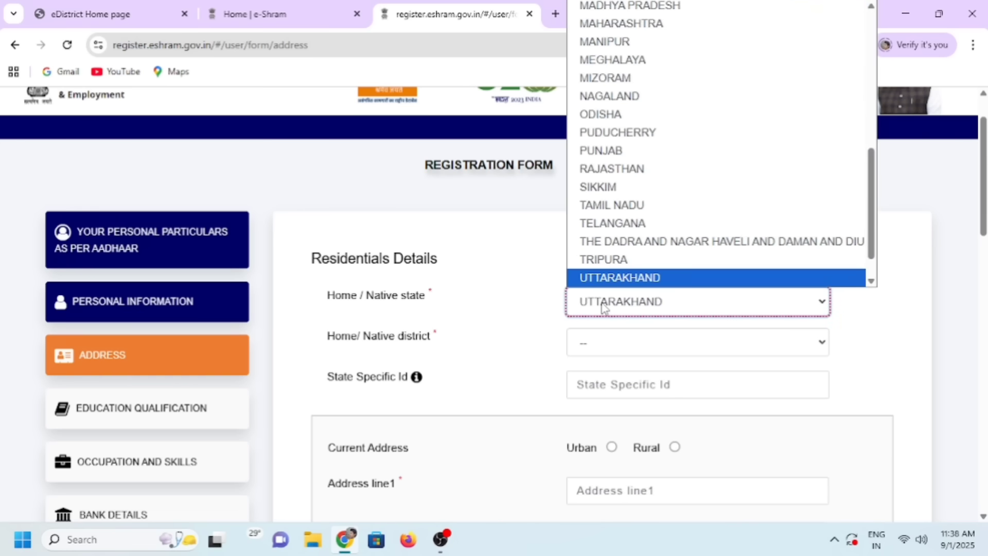
key(Down)
key(Return)
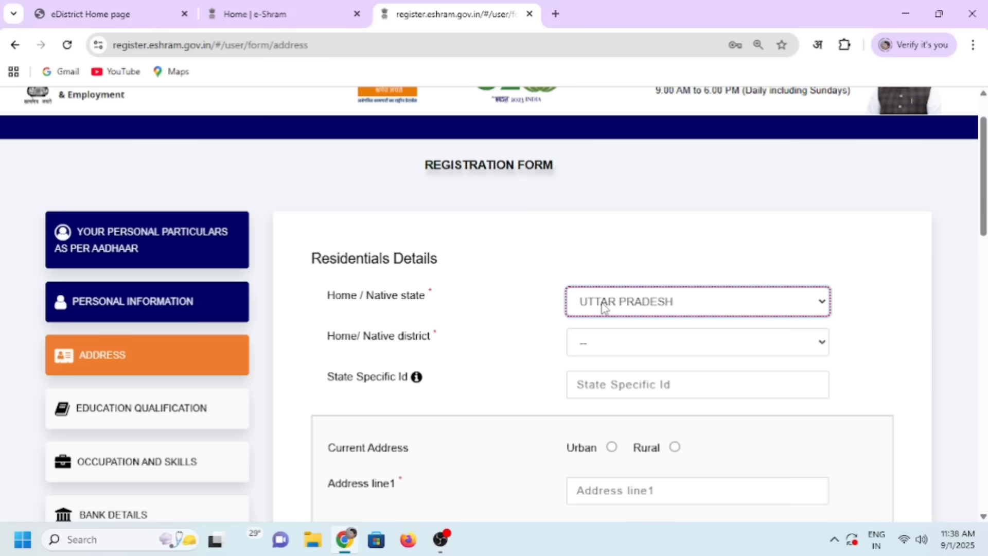
click(593, 341)
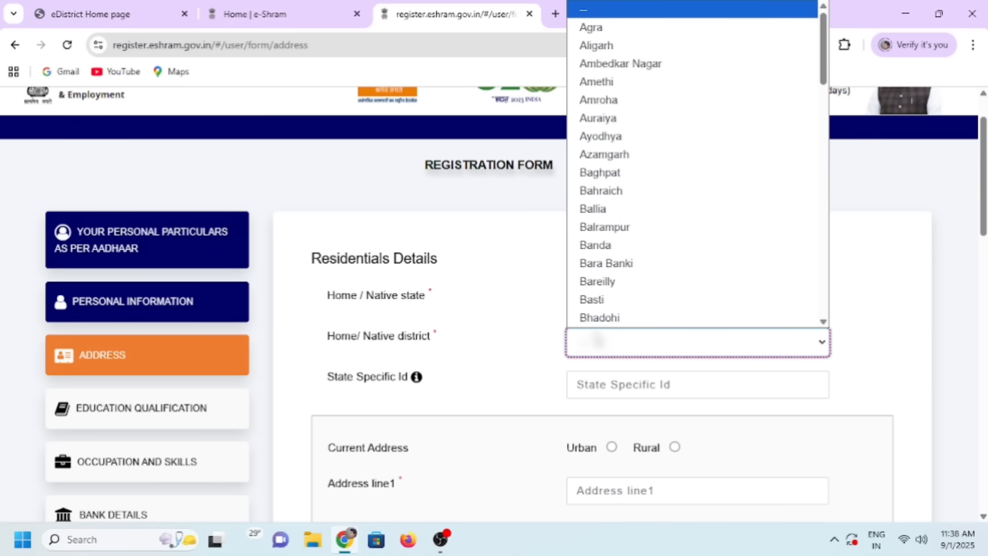
key(Return)
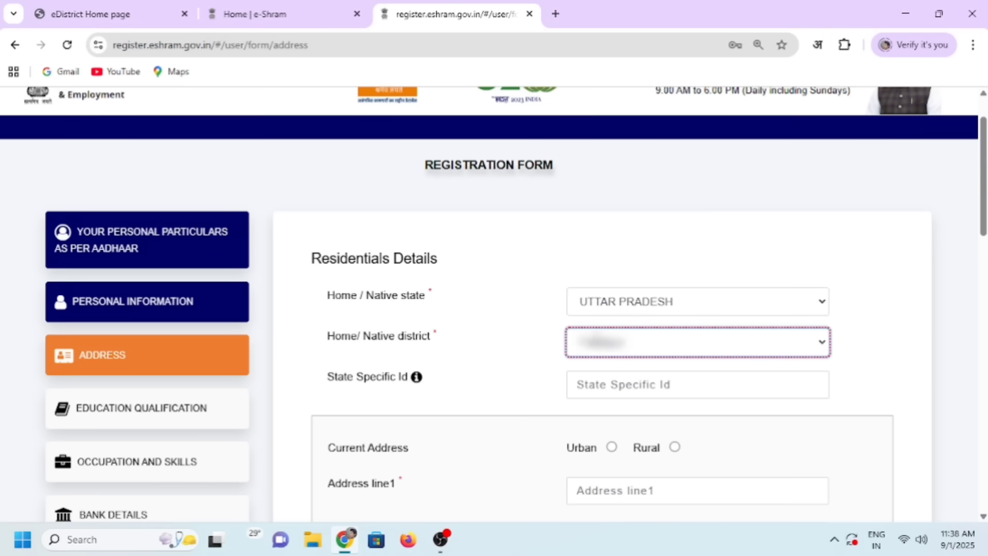
click(632, 391)
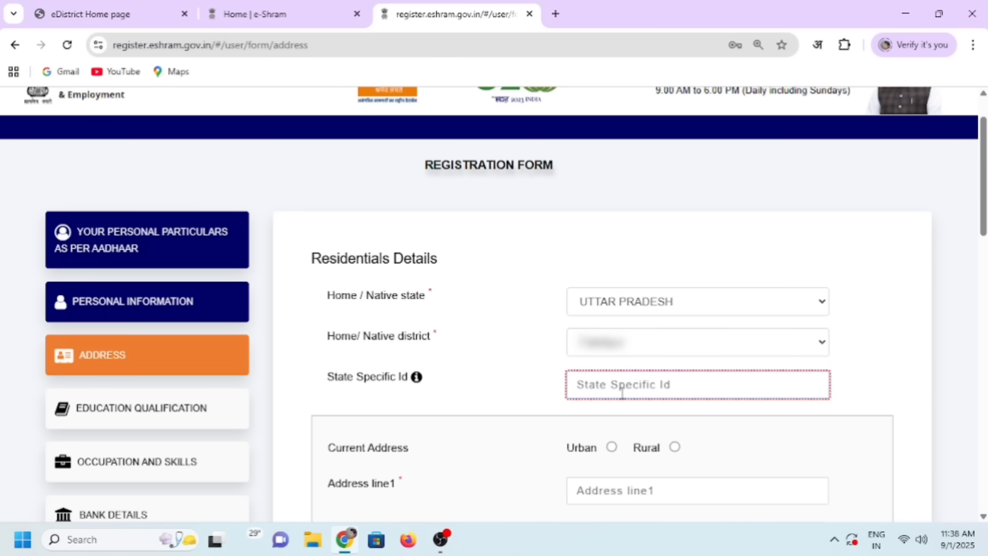
mouse_move(416, 379)
click(511, 393)
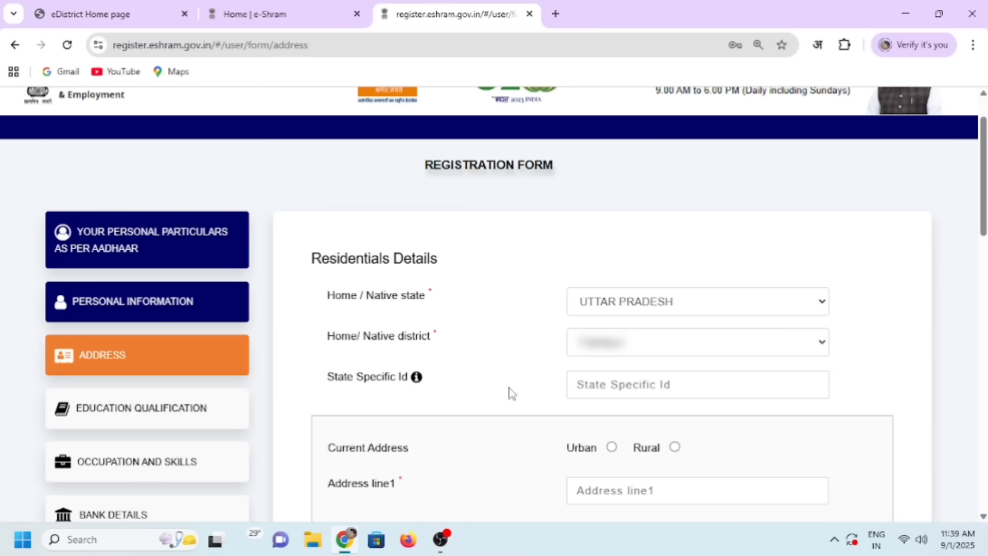
Mark the current address as Rural.
scroll(511, 394, down, 5)
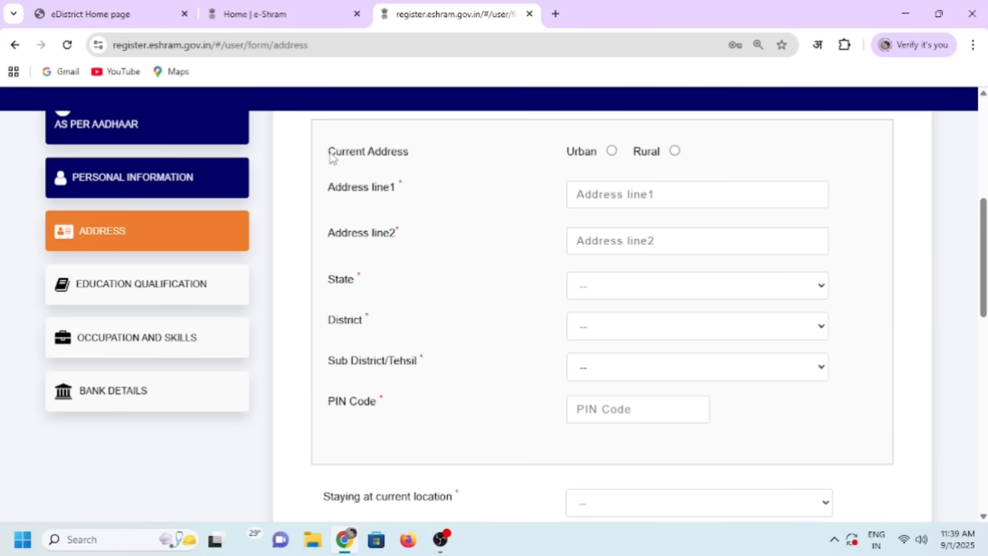
drag(328, 151, 410, 154)
click(618, 160)
click(675, 151)
Fill in both address lines of the current address with the village and post office.
click(629, 196)
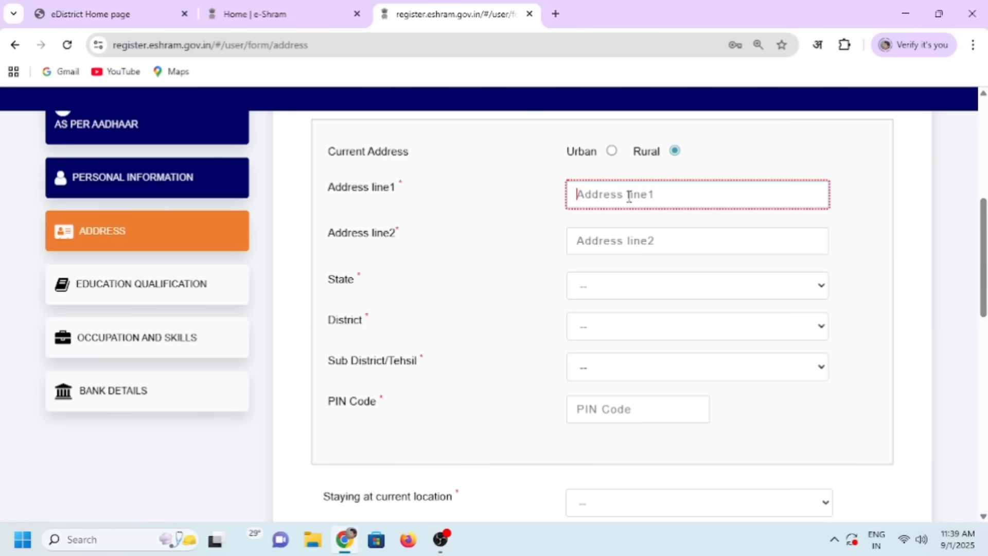
text(Vill)
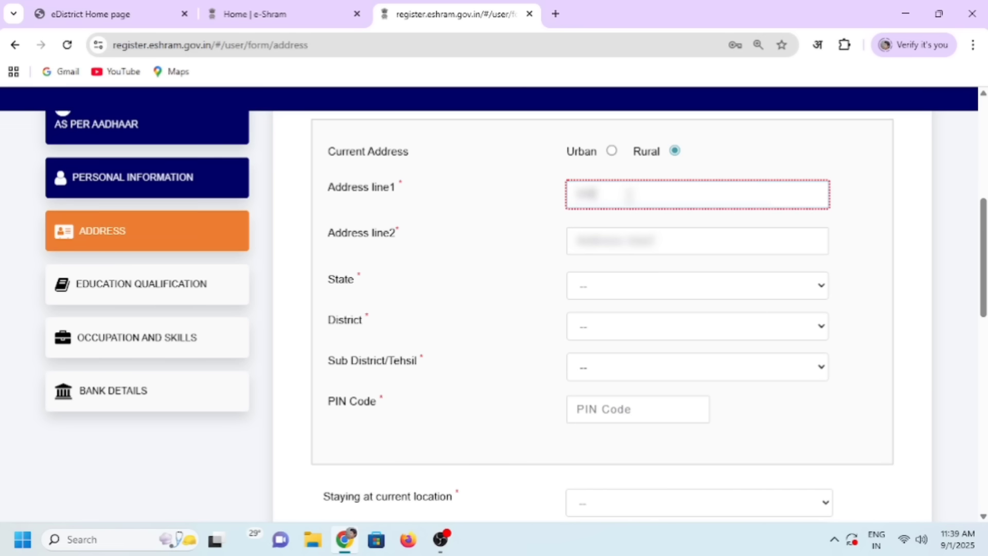
text(+Postbazar)
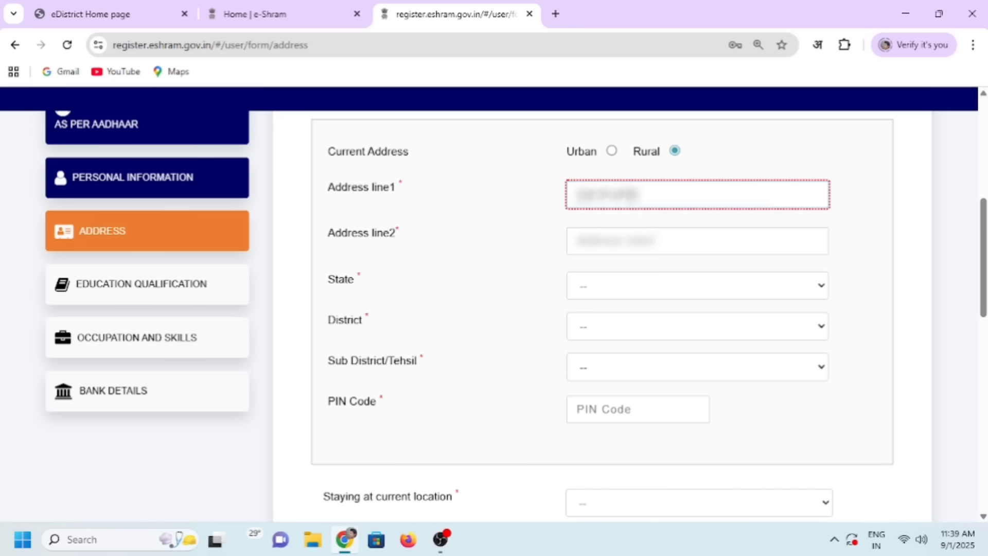
click(628, 239)
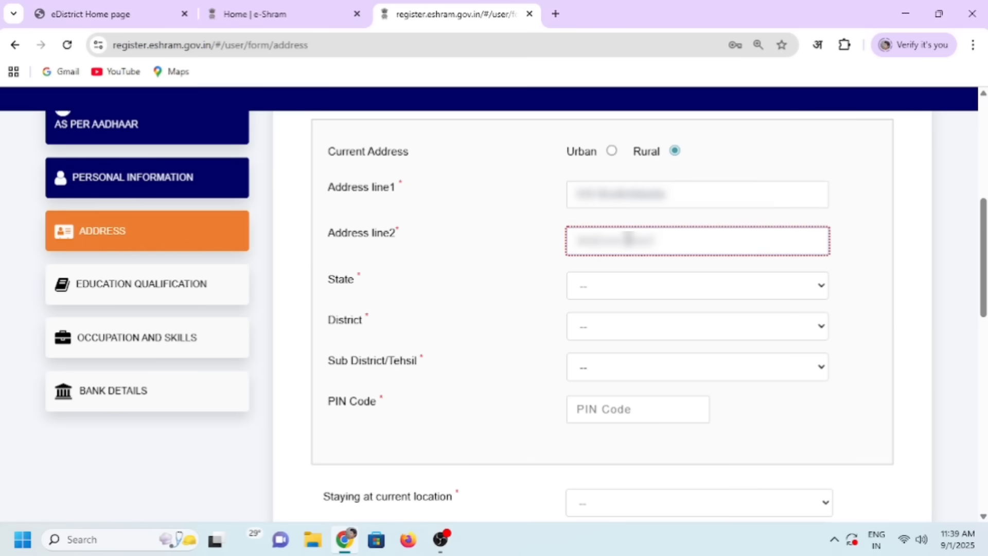
text(Post Madhub)
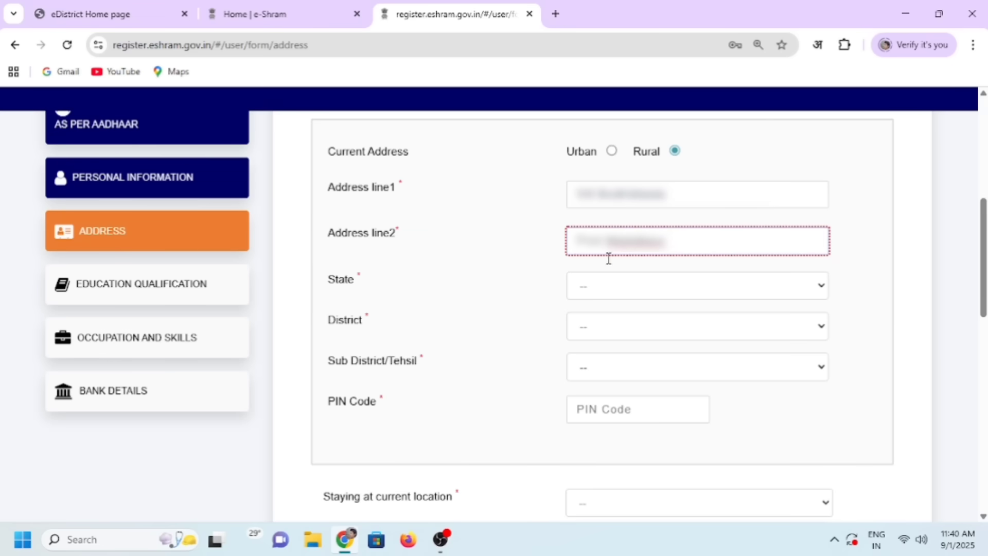
Complete the current address with Uttar Pradesh as the state, the district, the sub-district and the postal PIN code.
click(514, 262)
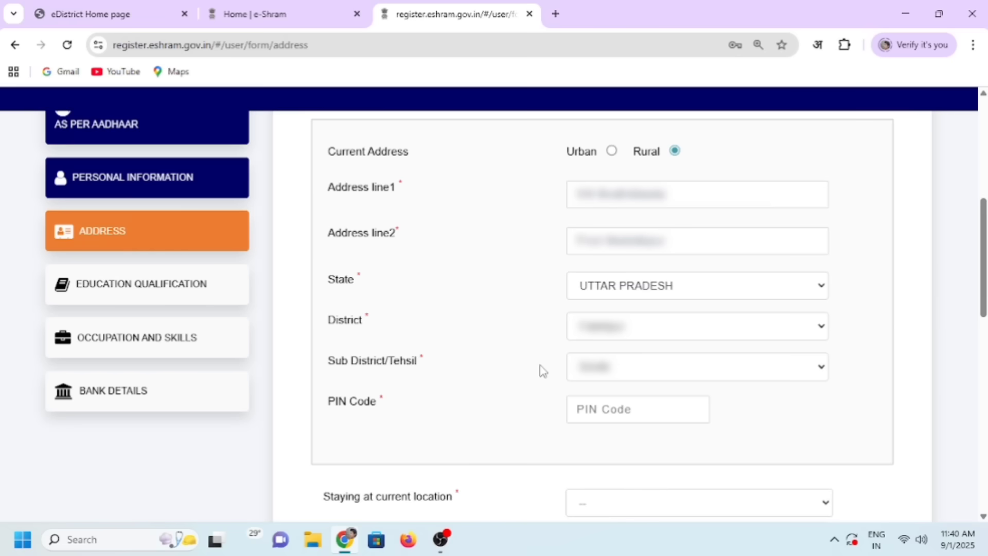
click(680, 417)
text(??????)
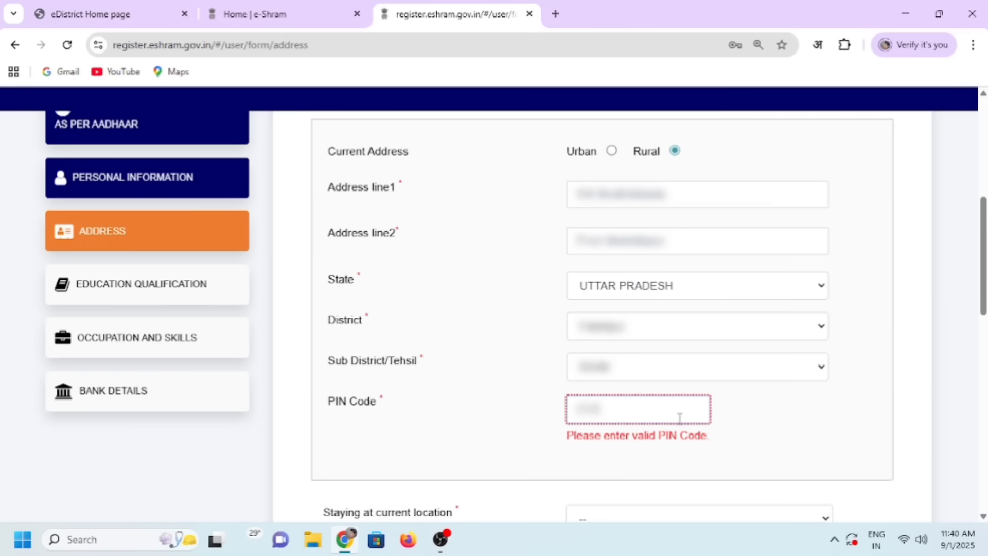
click(688, 442)
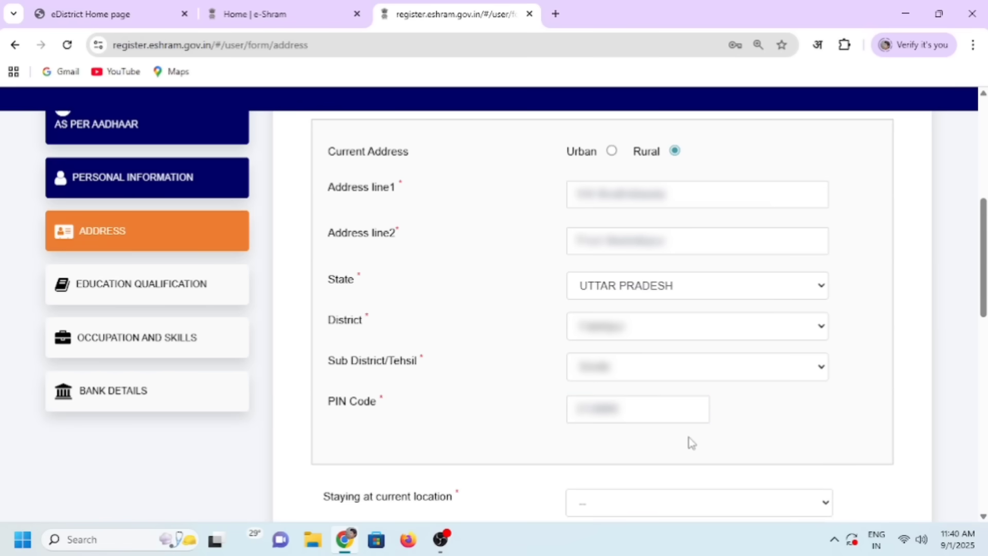
Set the duration of staying at the current location to 4-5 years.
scroll(692, 442, down, 5)
drag(323, 152, 466, 157)
click(472, 161)
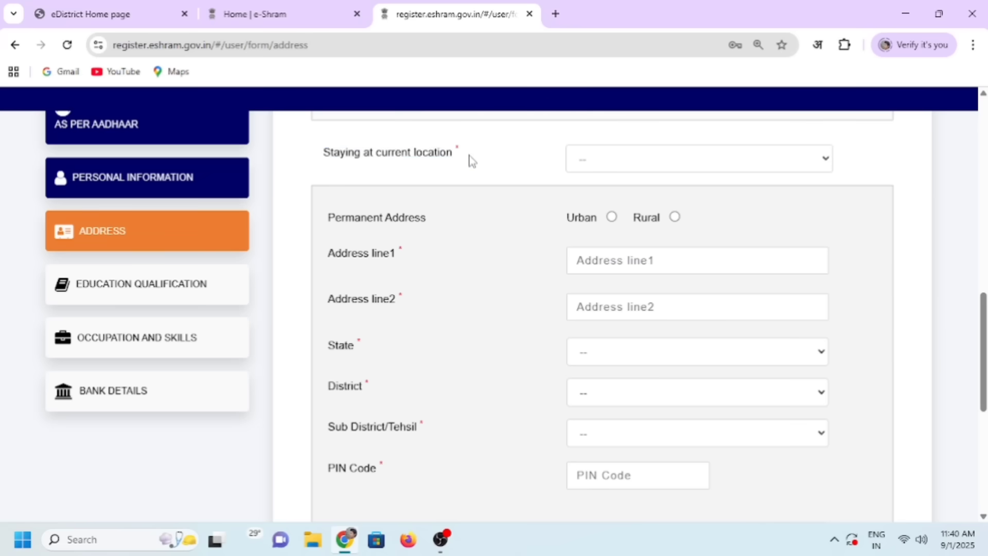
click(611, 164)
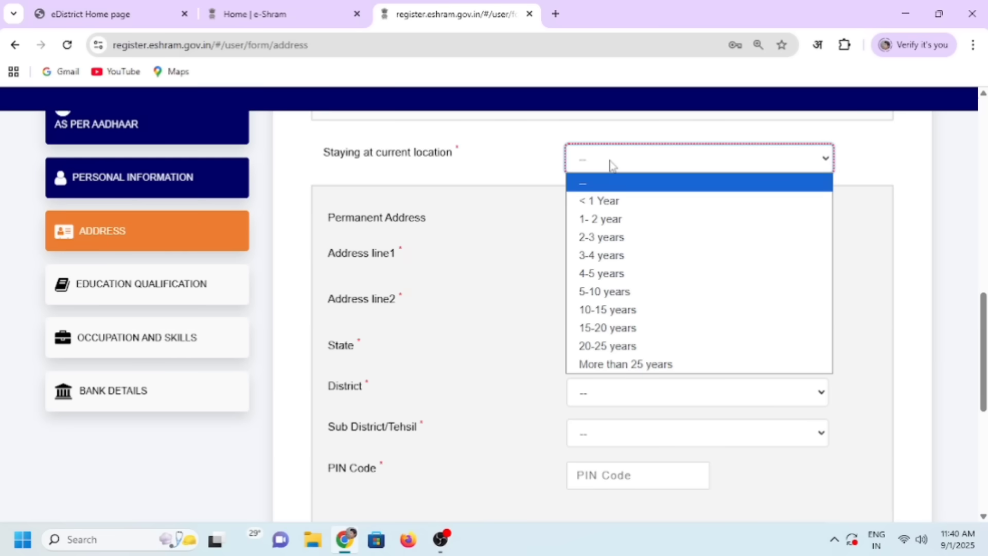
click(621, 279)
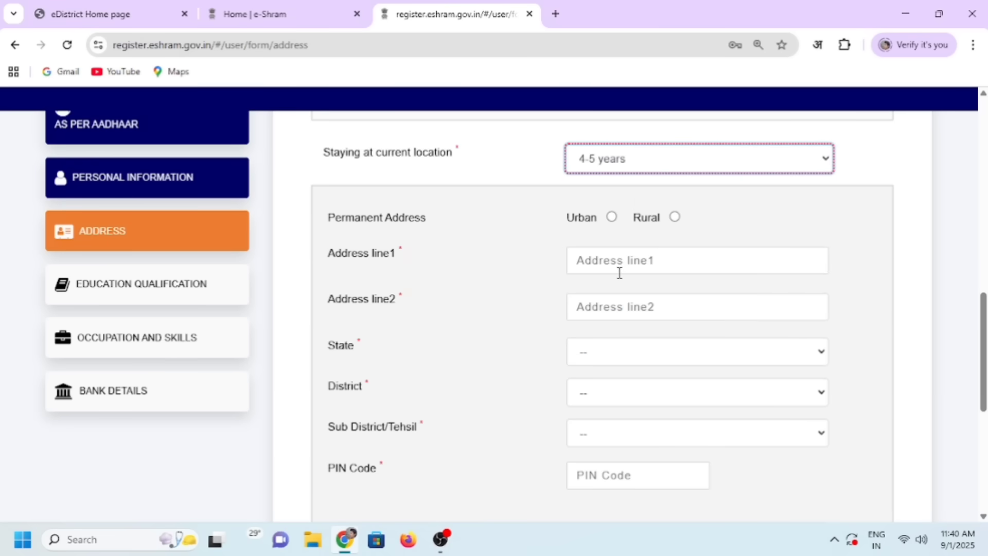
Mark the permanent address as Rural, fill in its address lines, state, district, sub-district and postal PIN code, and save the address section.
click(674, 218)
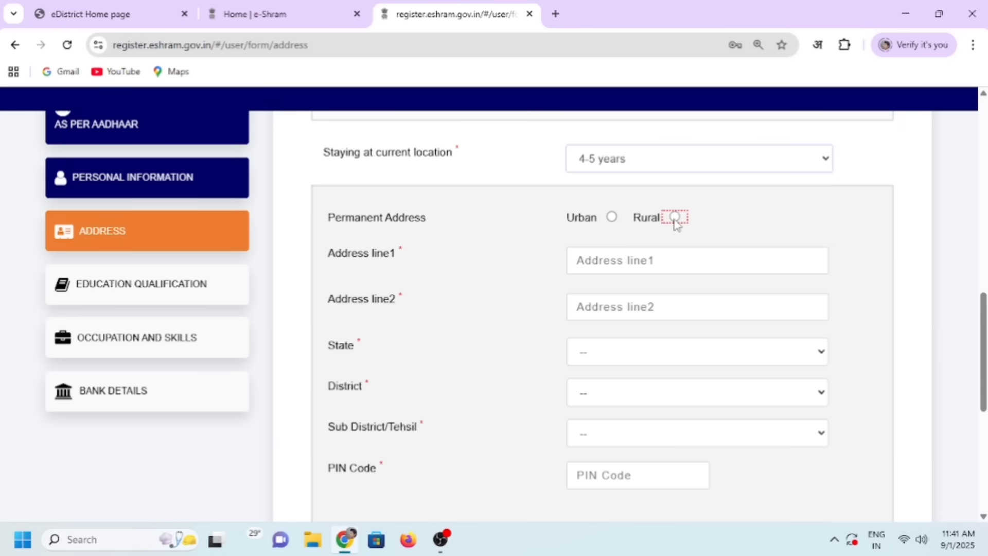
click(666, 267)
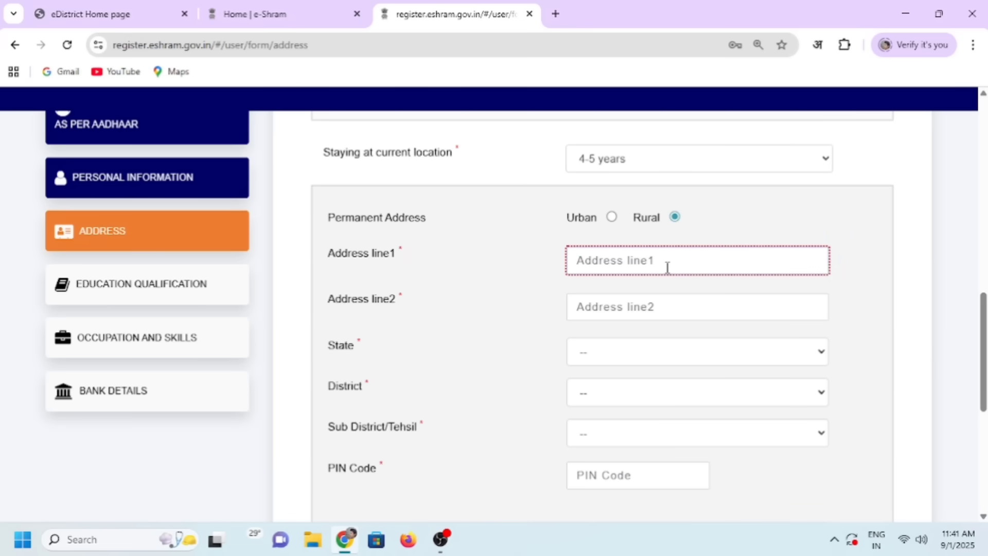
text(Vil)
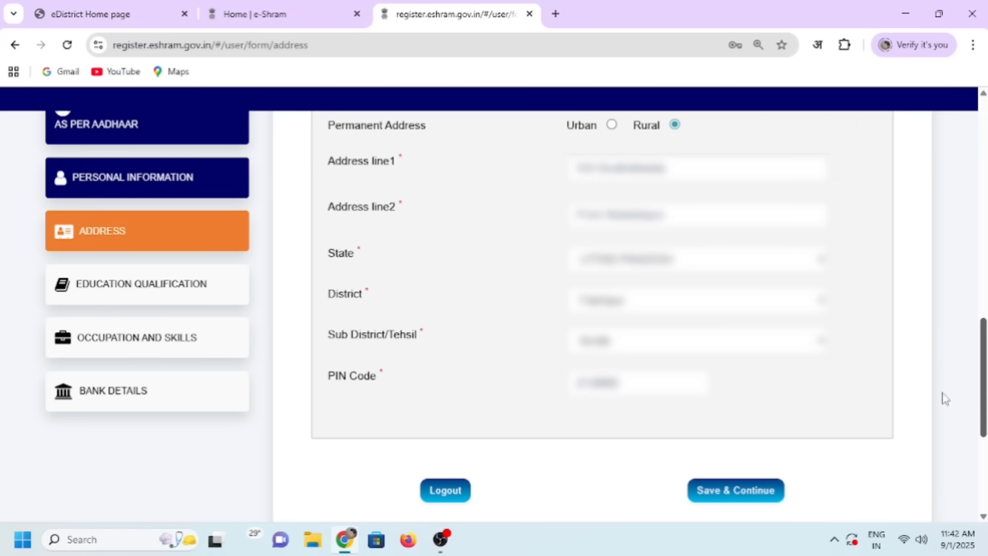
click(736, 490)
drag(985, 294, 985, 342)
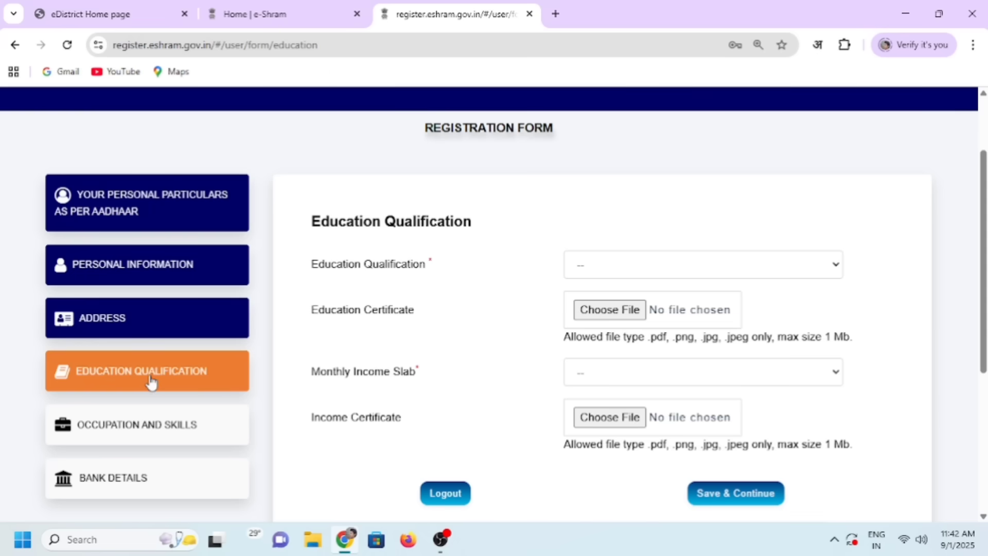
Set the education qualification to Secondary.
drag(315, 221, 470, 222)
click(487, 236)
click(634, 265)
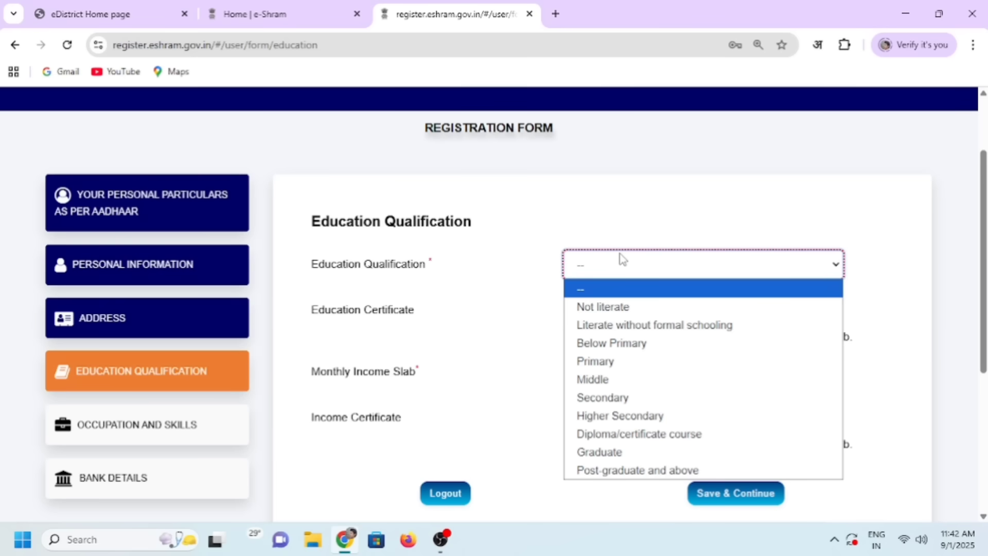
click(613, 397)
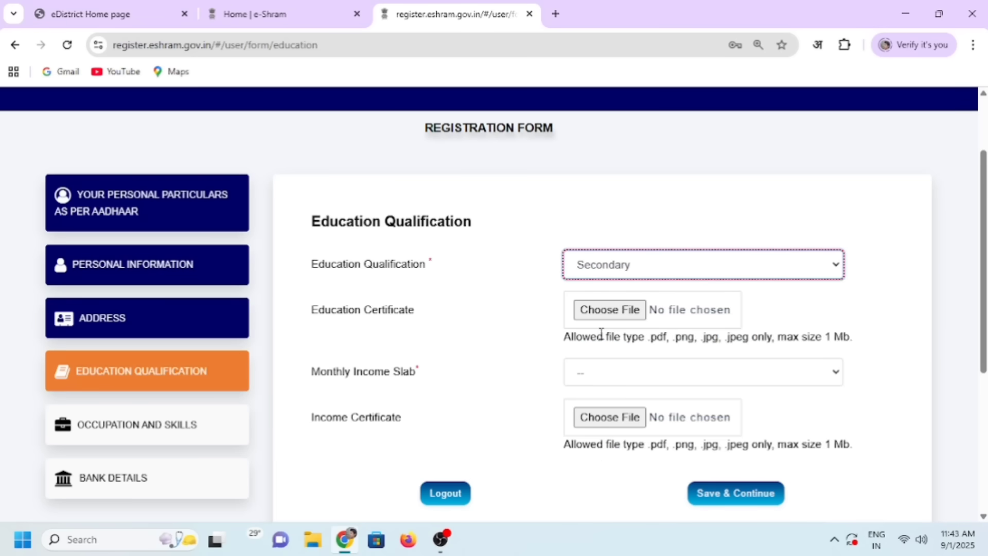
click(449, 337)
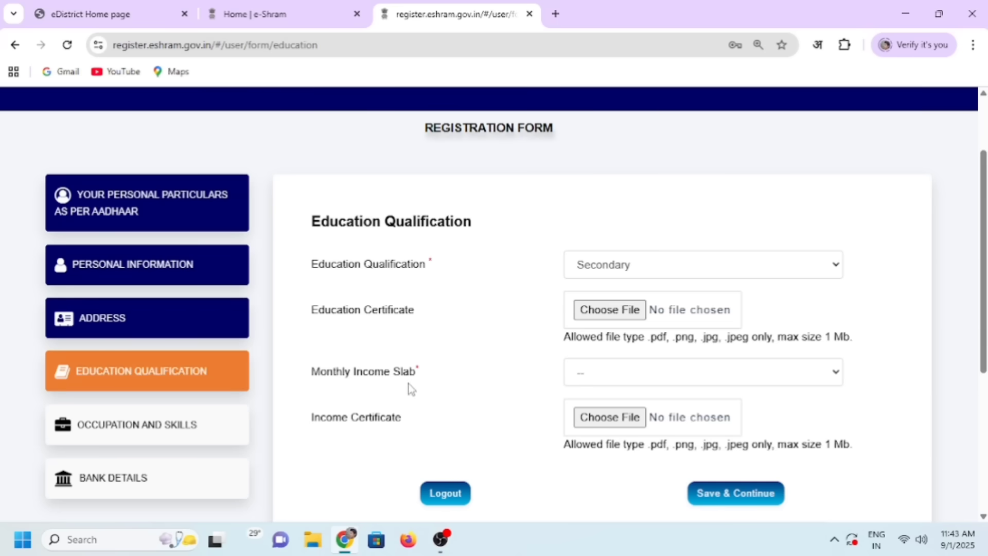
Set the monthly income slab to 10000 & Below and save the education section.
click(609, 381)
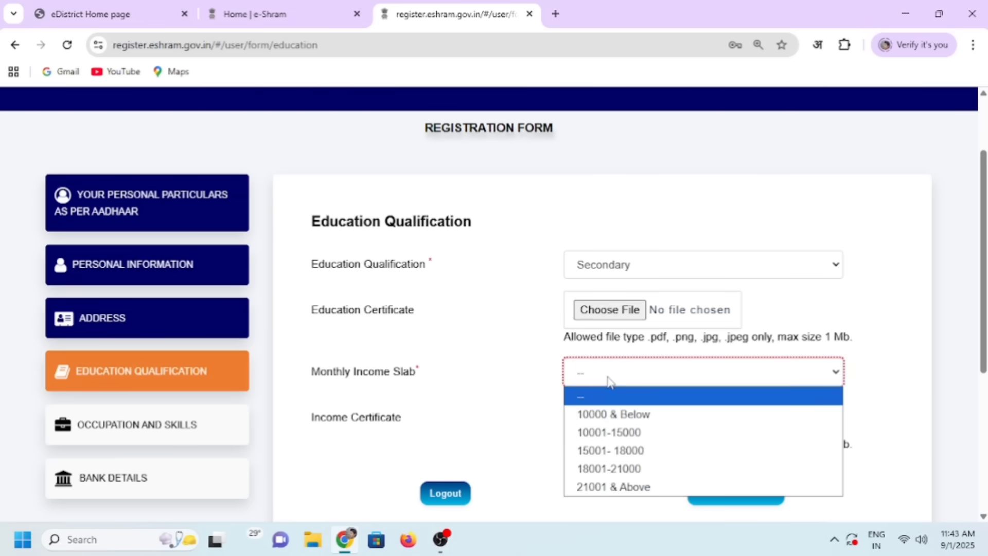
click(610, 418)
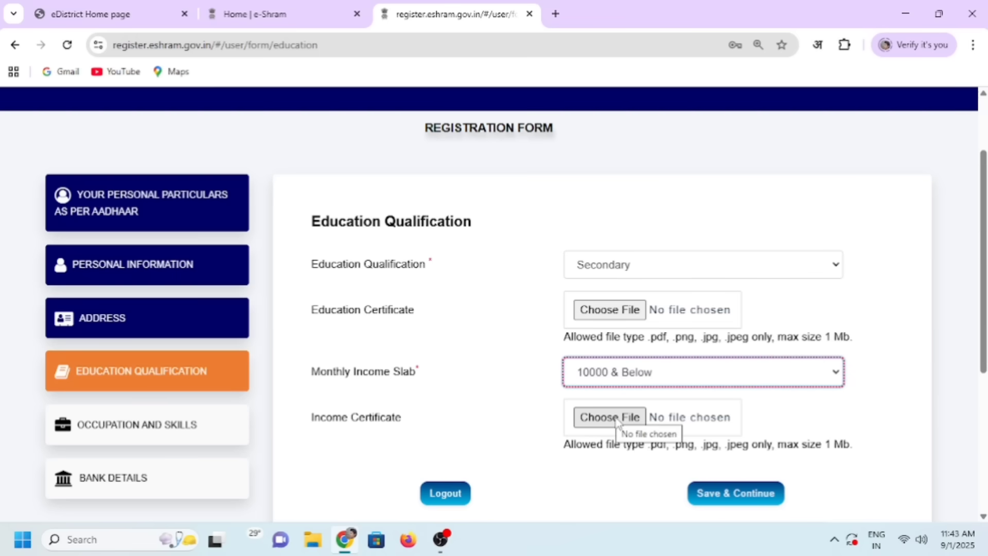
click(559, 401)
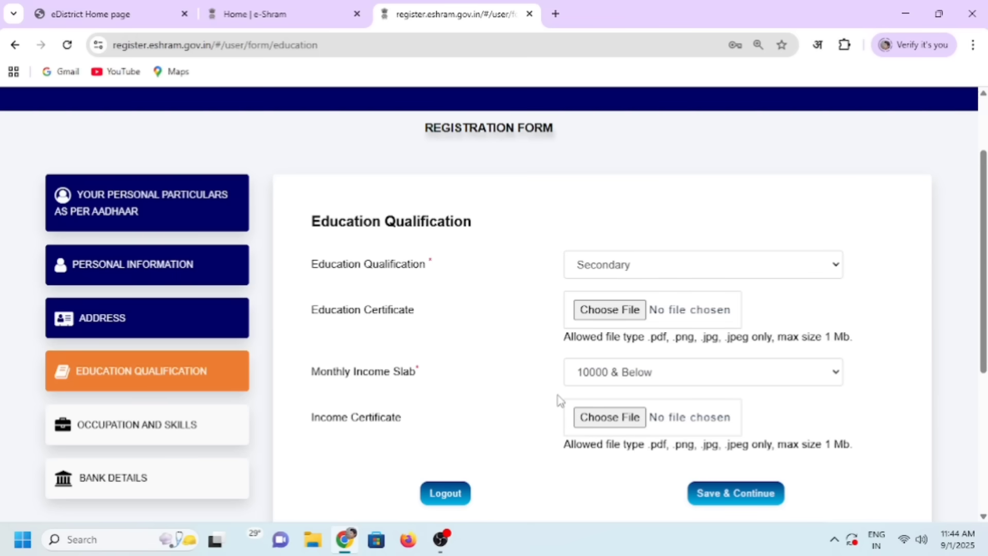
click(726, 497)
Set the primary occupation to "Labourer, Agriculture" with 4 years of working experience.
drag(311, 211, 463, 214)
click(465, 213)
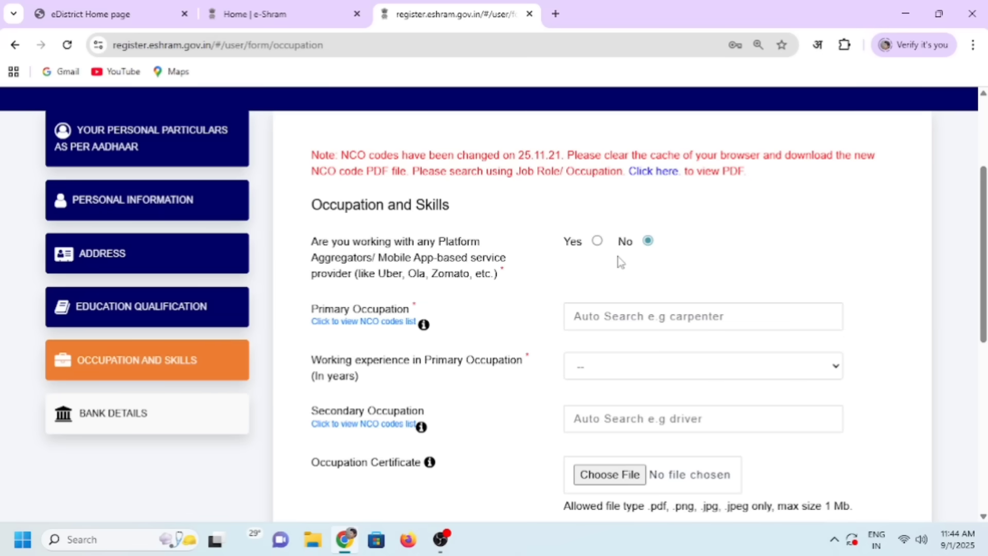
click(650, 321)
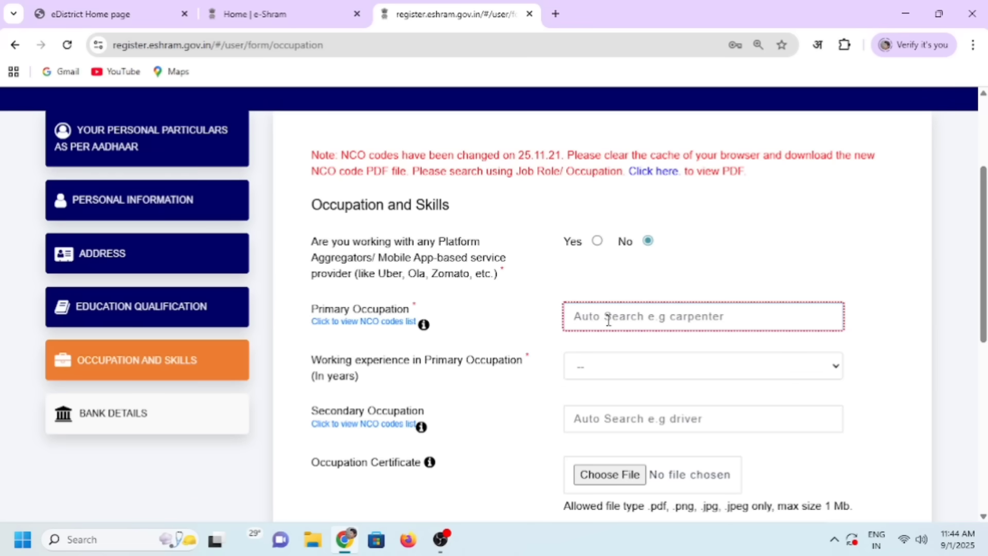
text(A)
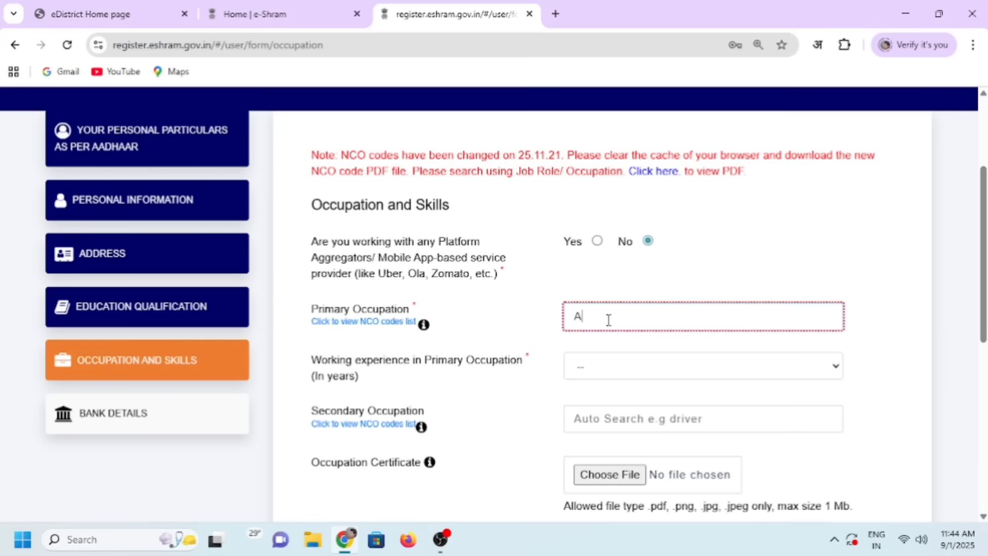
text(gri)
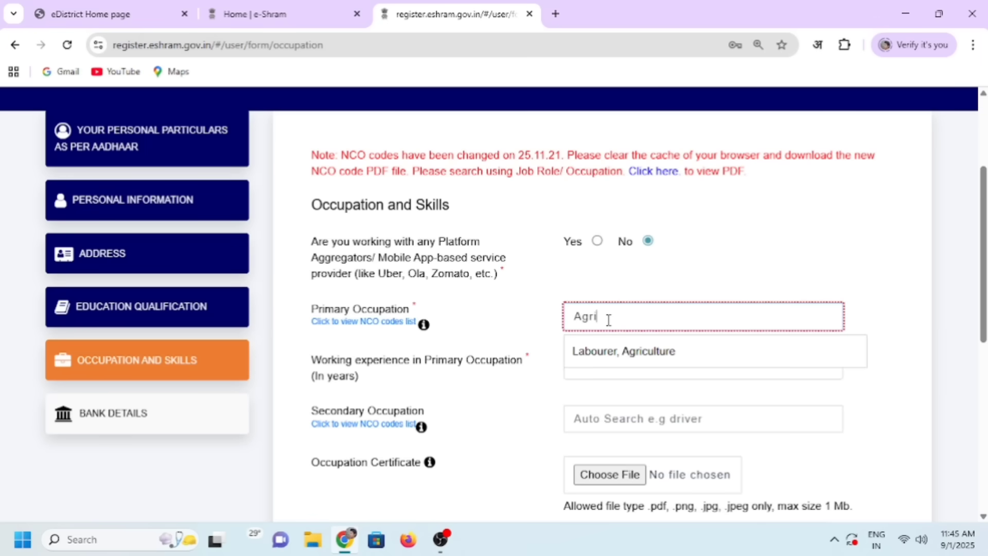
click(603, 354)
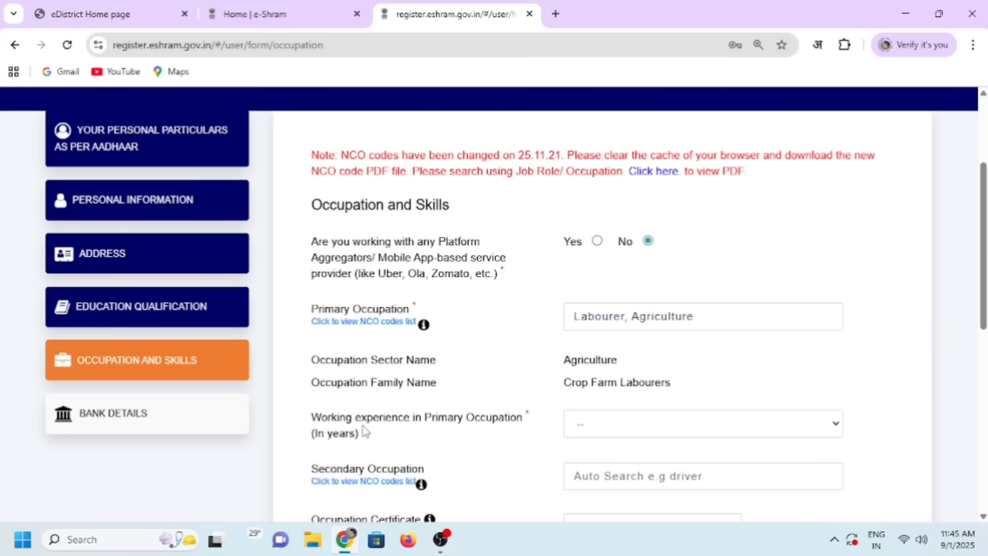
click(605, 431)
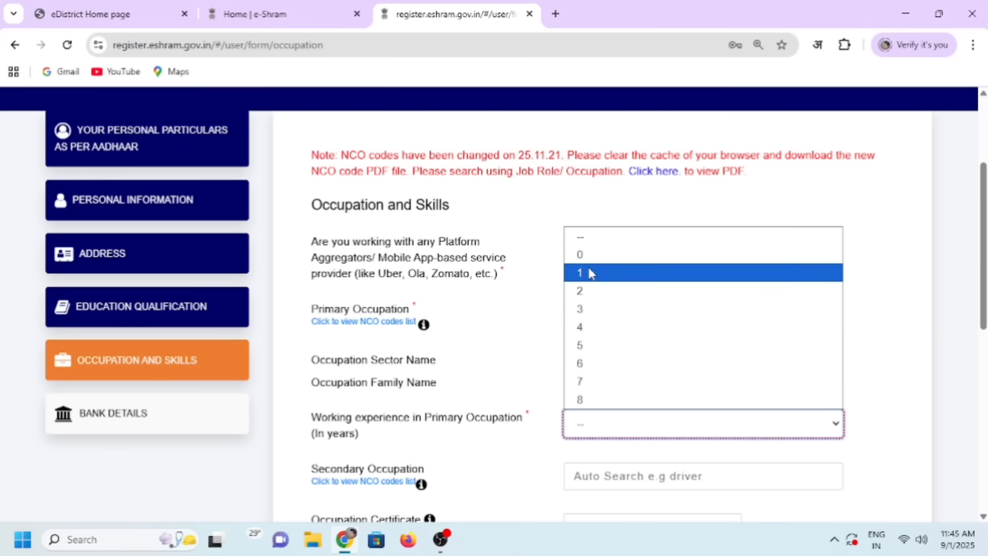
click(592, 328)
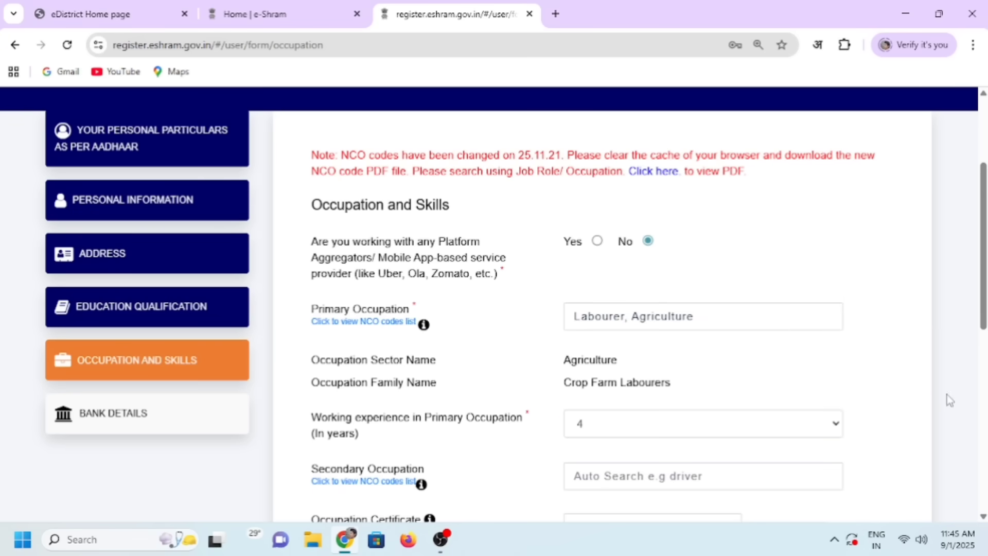
Set the secondary occupation to "Domestic Housekeepers , Others".
scroll(983, 319, down, 1)
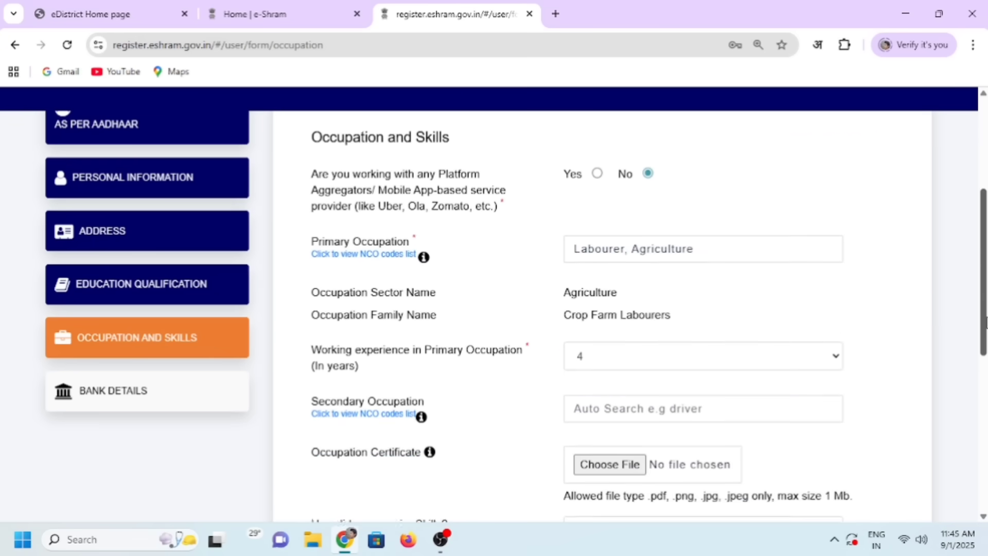
drag(985, 323, 985, 352)
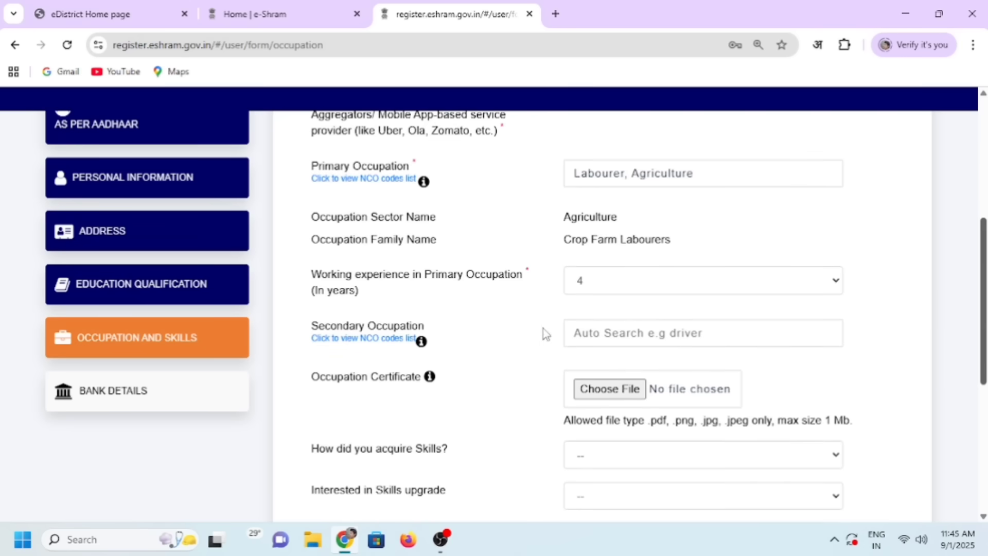
drag(315, 330, 419, 336)
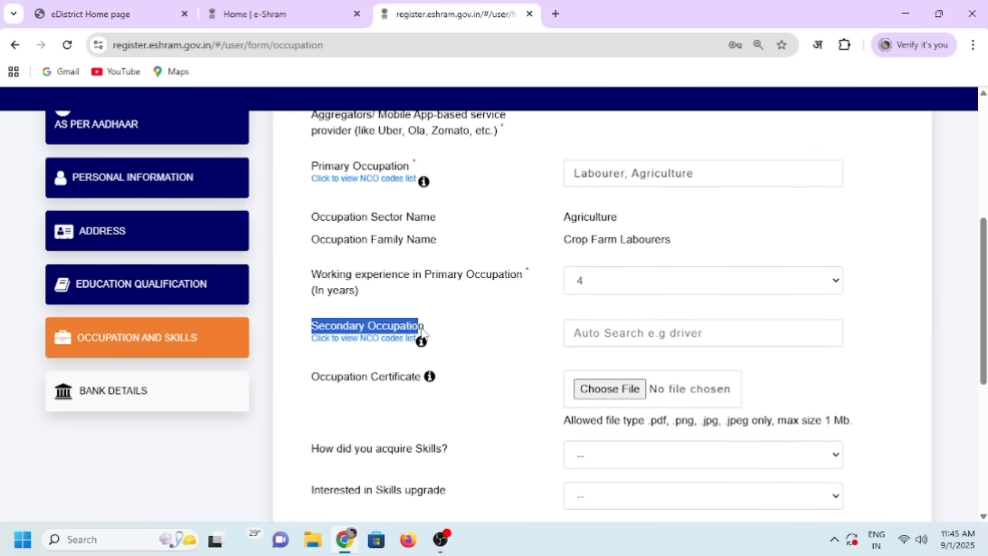
click(449, 329)
click(671, 338)
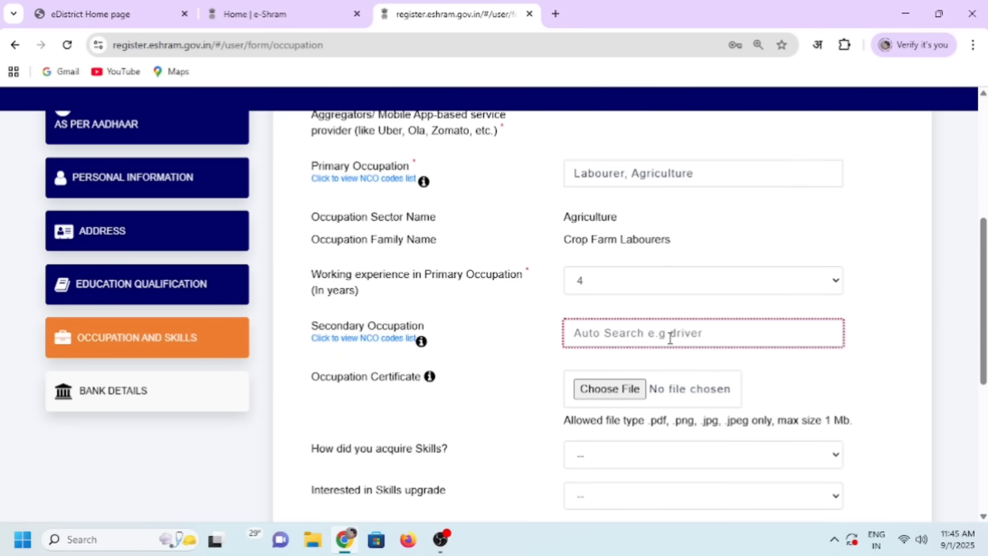
text(Hou)
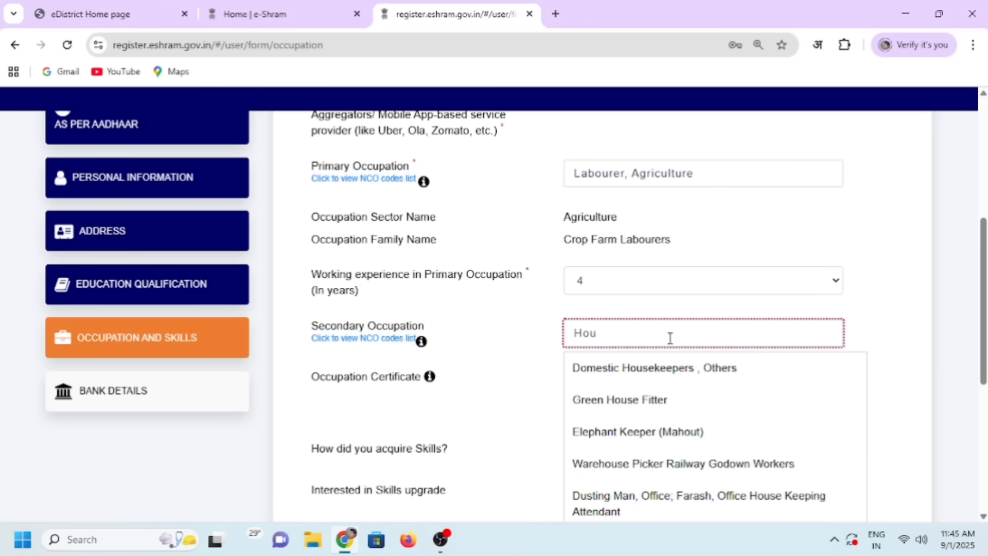
click(649, 367)
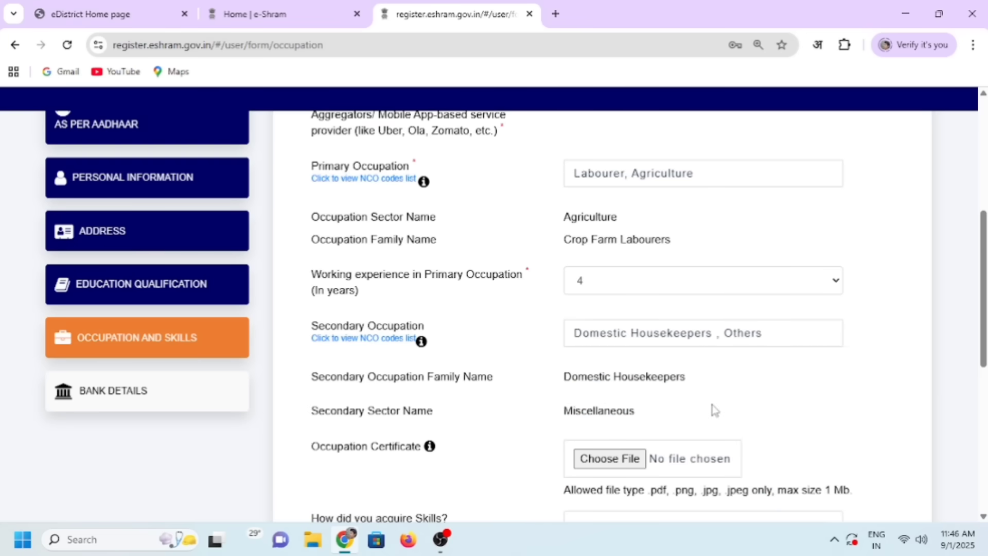
State that skills were acquired without any vocational / technical training and set the sub skills to Self-Learning.
scroll(715, 410, down, 3)
click(620, 361)
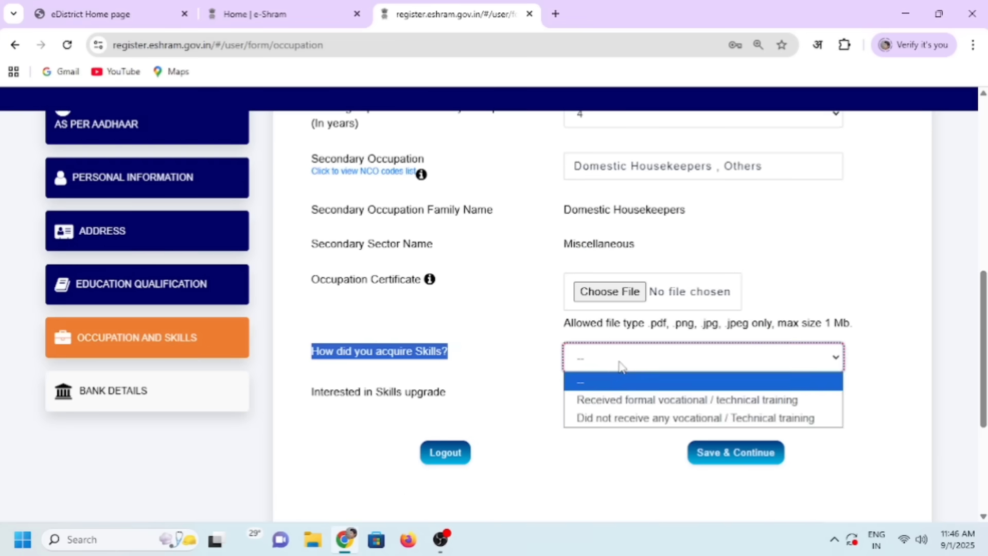
click(638, 421)
drag(315, 396, 394, 396)
click(395, 396)
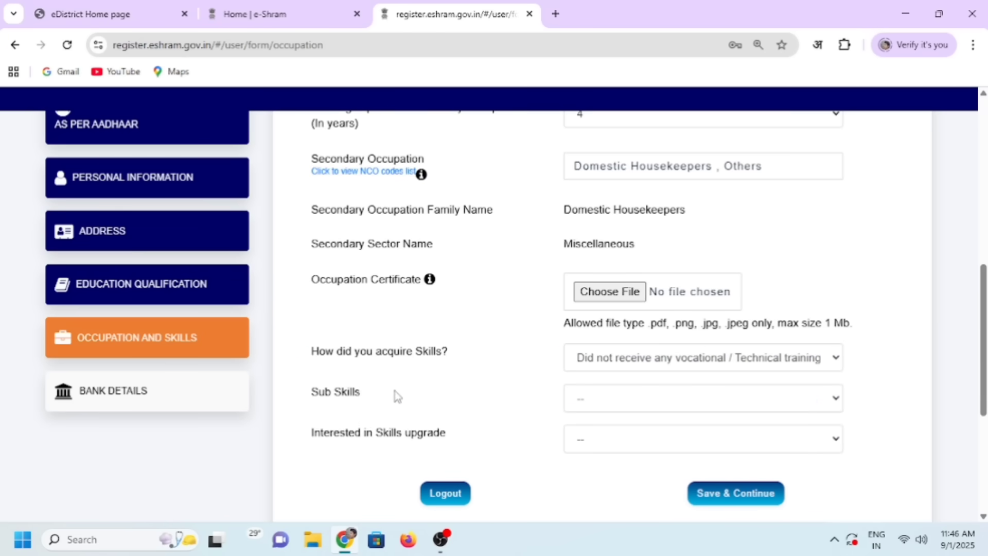
click(597, 406)
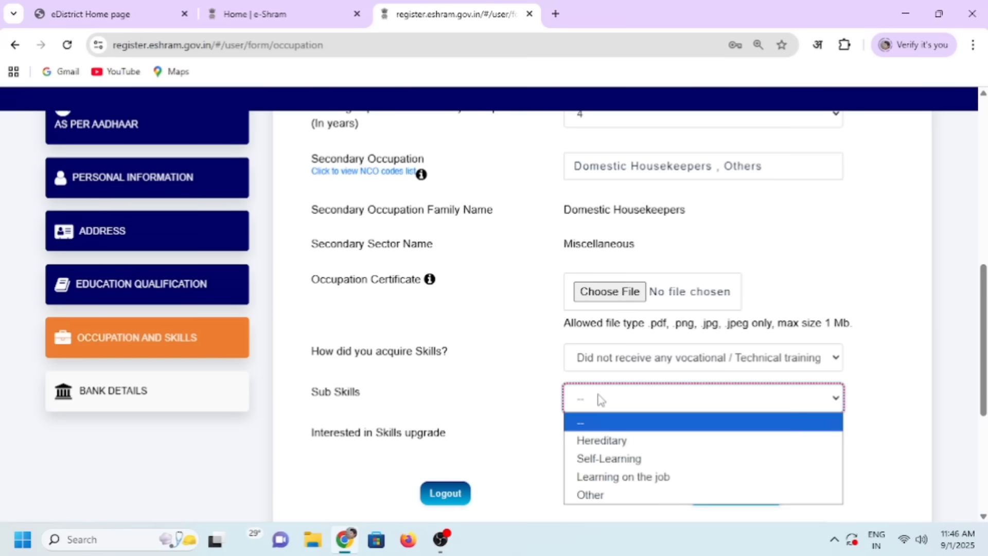
click(619, 461)
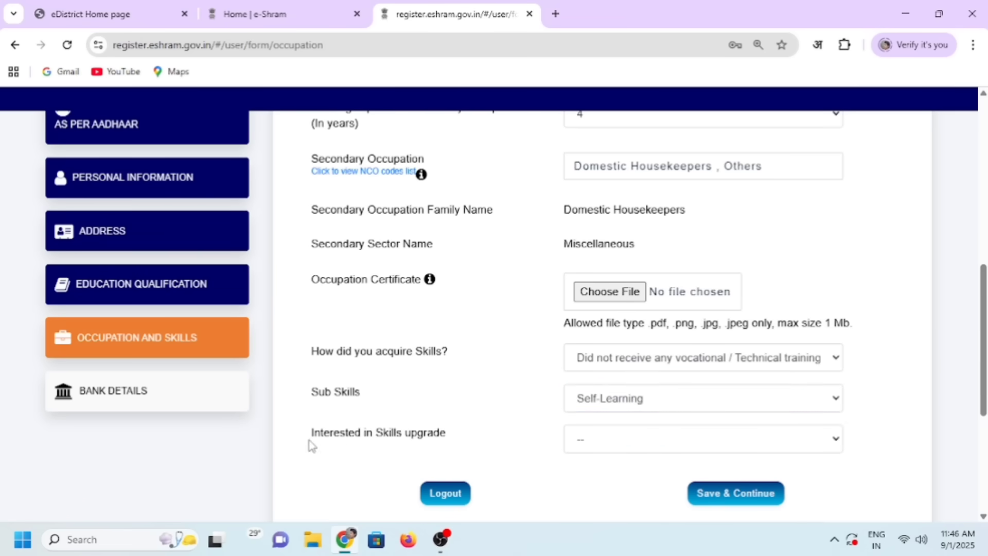
Set the skills upgrade interest to "To receive formal technical training" and save the occupation section.
drag(311, 442, 447, 437)
click(567, 444)
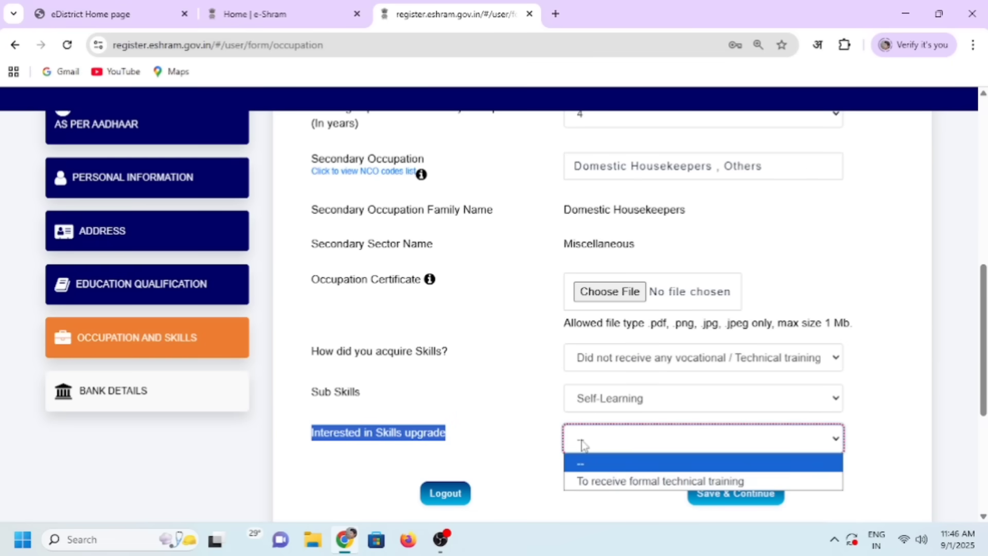
click(601, 487)
click(534, 455)
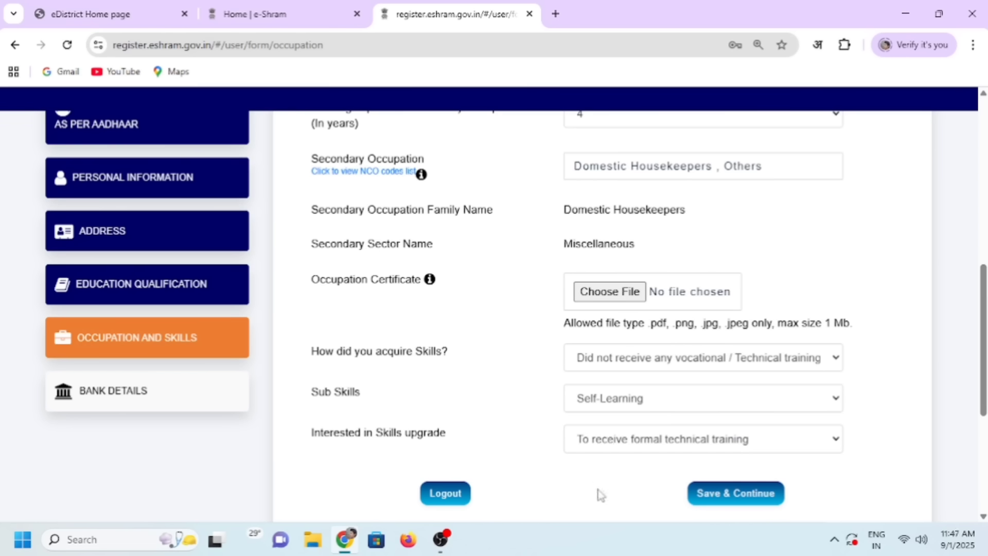
click(721, 496)
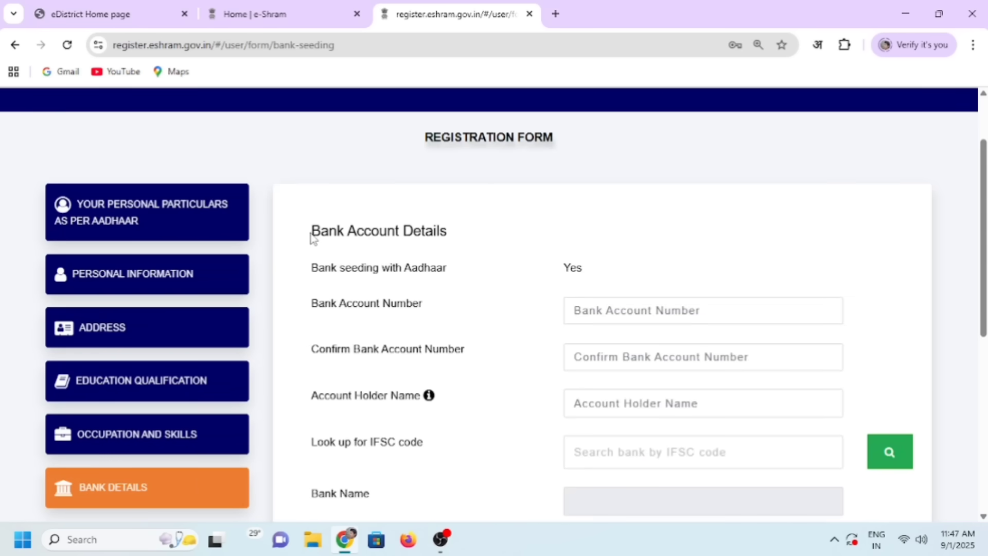
Enter the bank account number and repeat it in the confirmation field of the bank account details.
drag(311, 235, 445, 232)
click(446, 233)
click(608, 315)
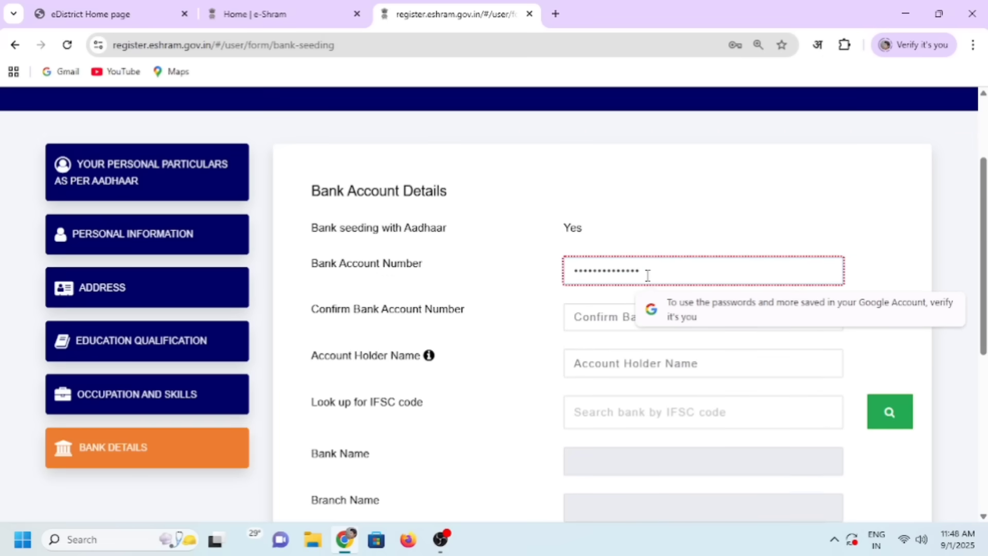
click(606, 319)
text(?)
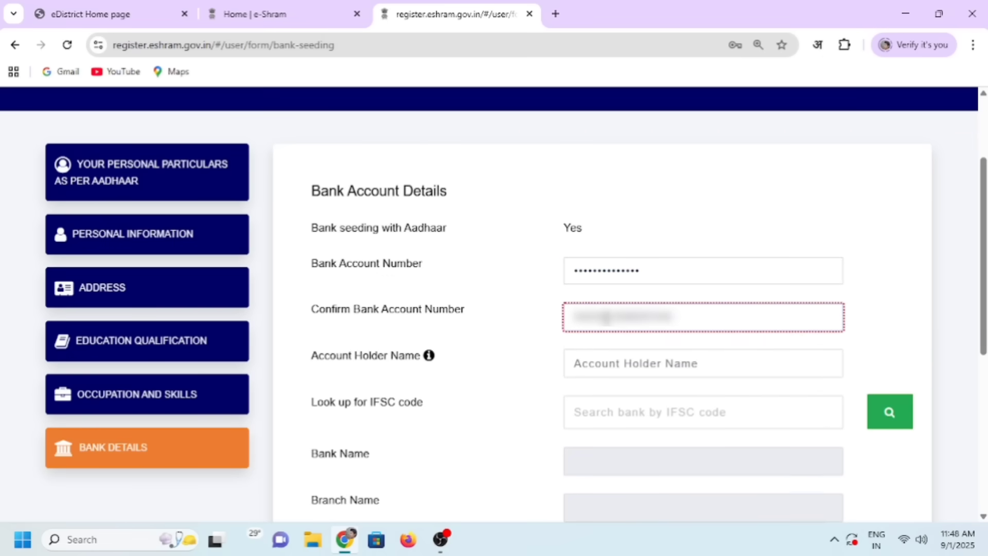
text(?)
Repeat the bank account number in the confirmation field and enter the account holder's name.
click(523, 348)
click(699, 365)
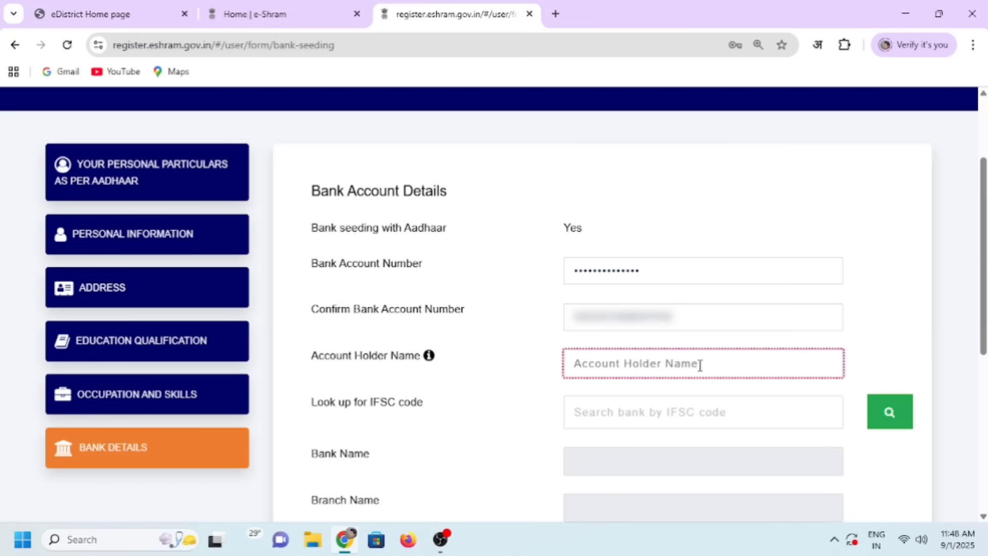
text(Anjali)
Enter the branch's IFSC code, look up the bank and branch names with it, and save the bank details.
key(Tab)
text(?)
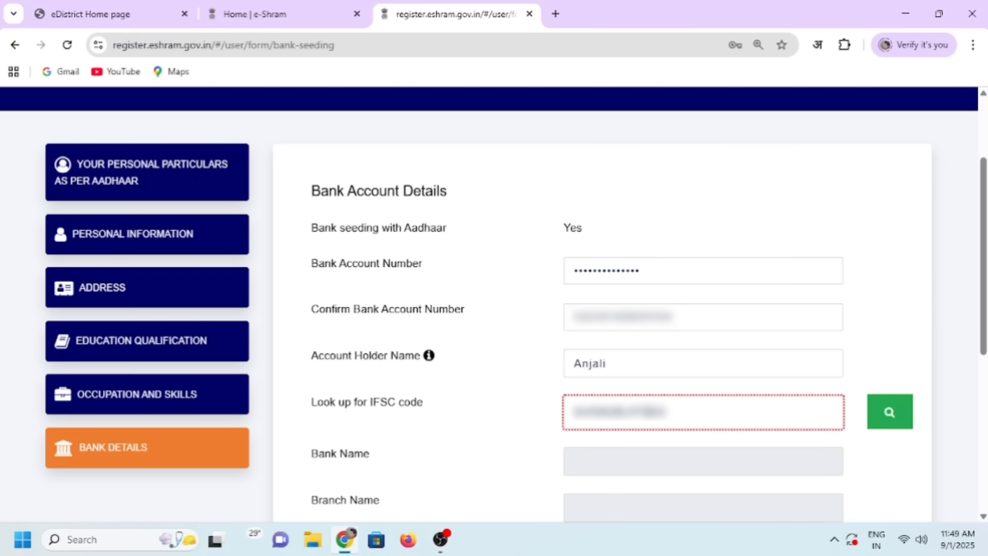
click(504, 452)
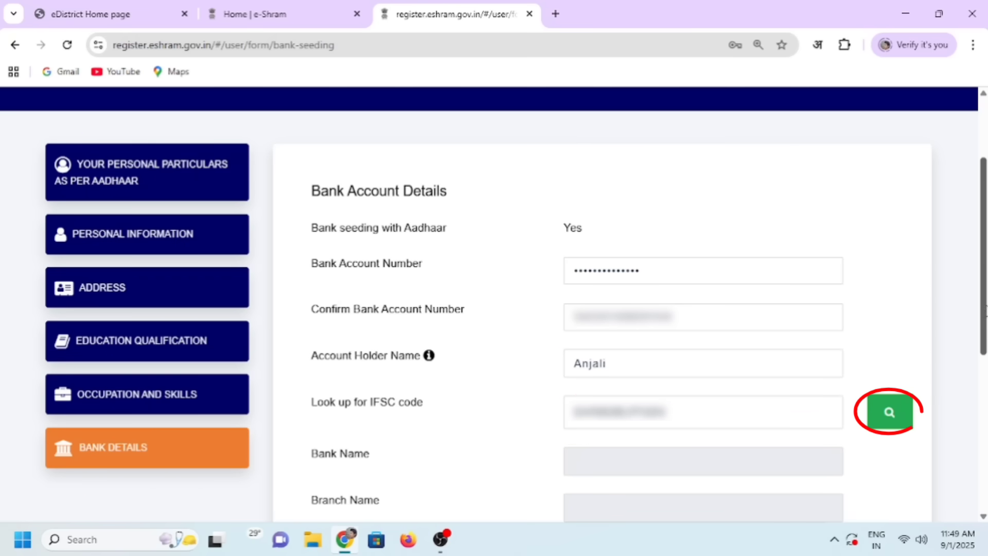
click(889, 412)
scroll(886, 312, down, 2)
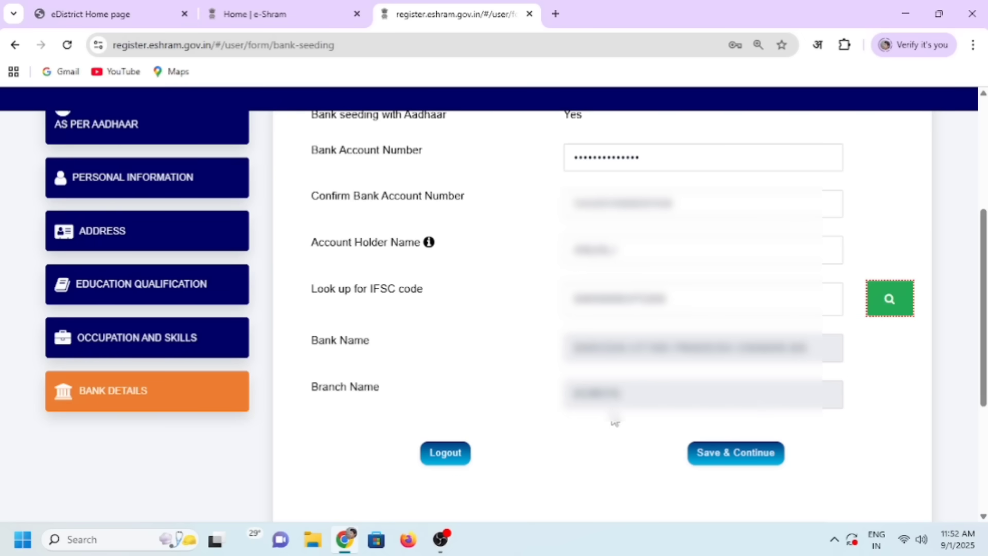
click(622, 400)
click(634, 427)
click(710, 457)
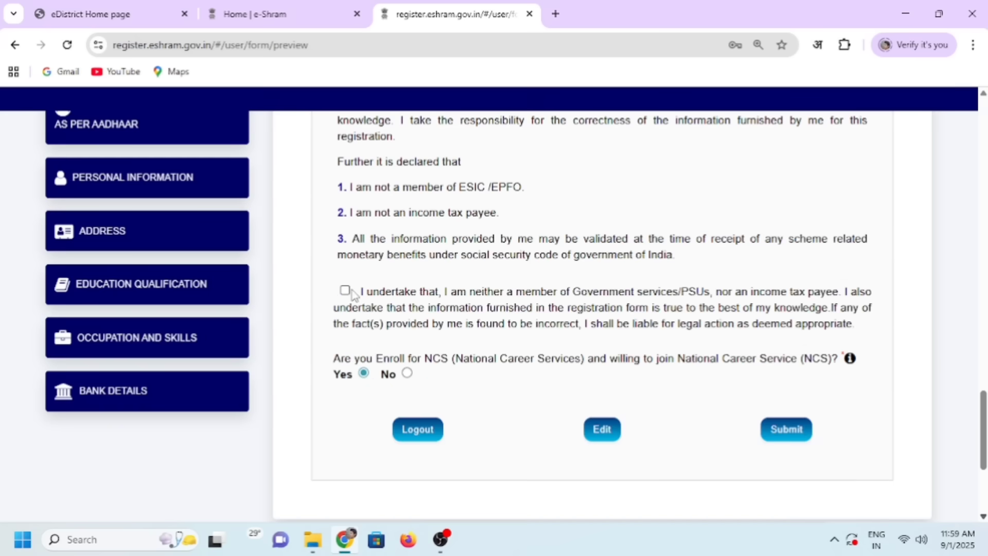
Accept the self-declaration undertaking below the registration preview and submit the form.
click(346, 291)
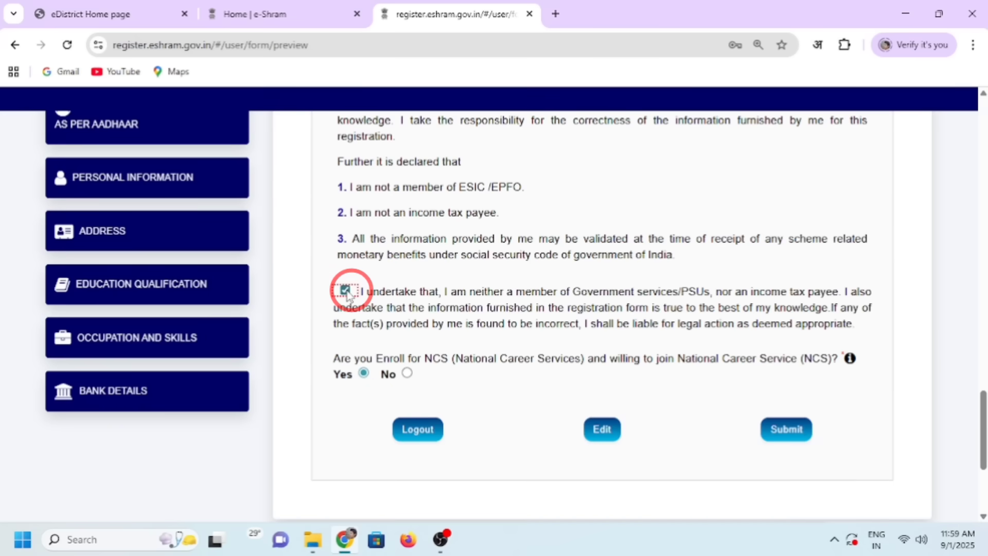
click(607, 435)
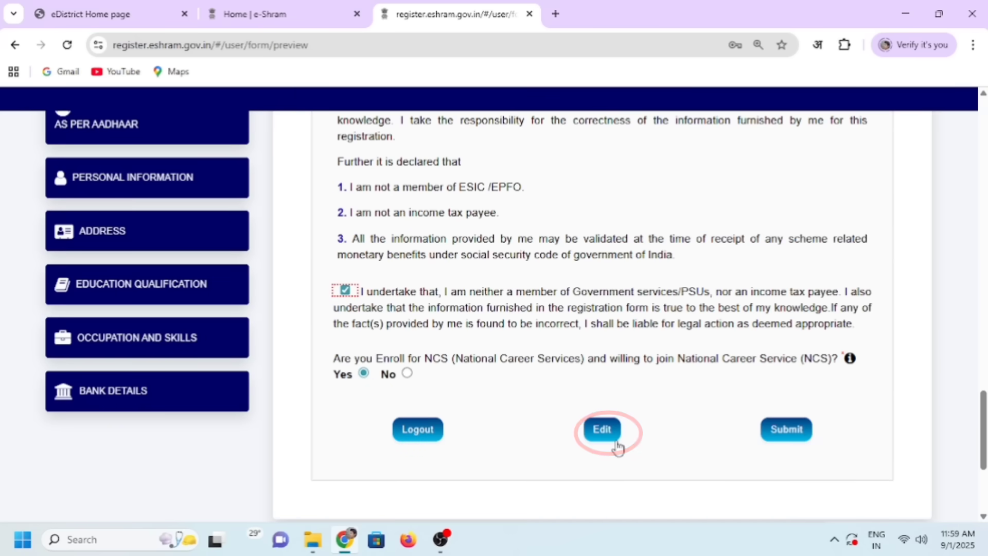
scroll(732, 308, down, 2)
click(780, 344)
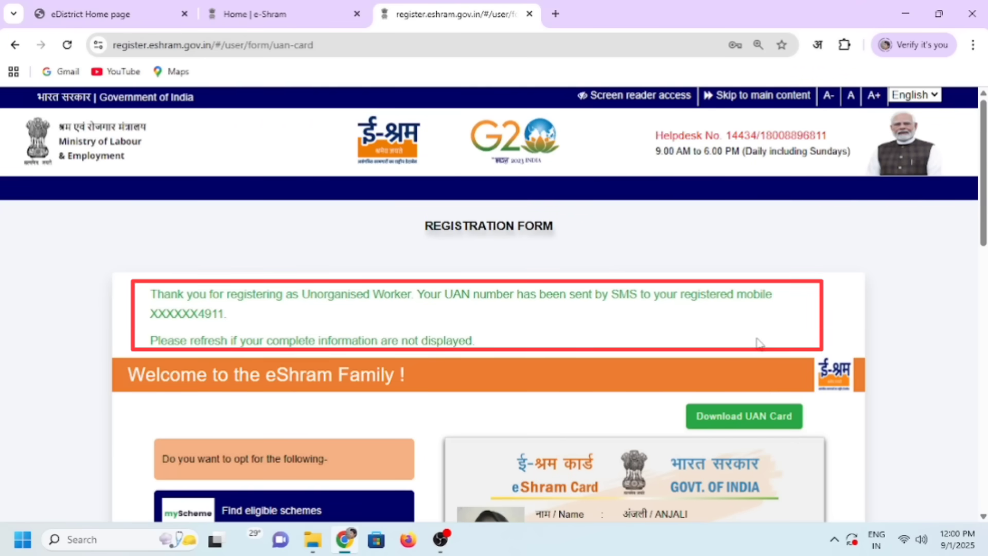
scroll(436, 226, down, 2)
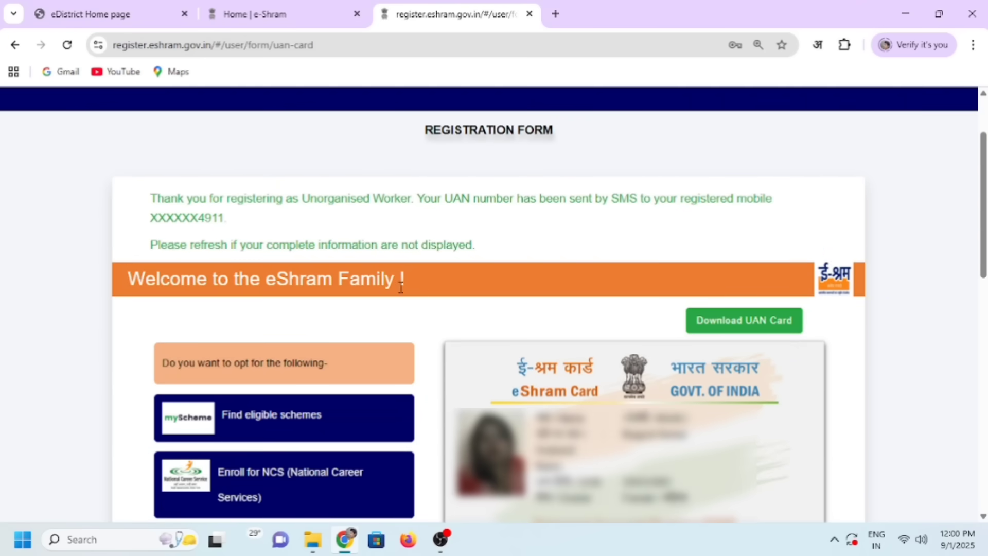